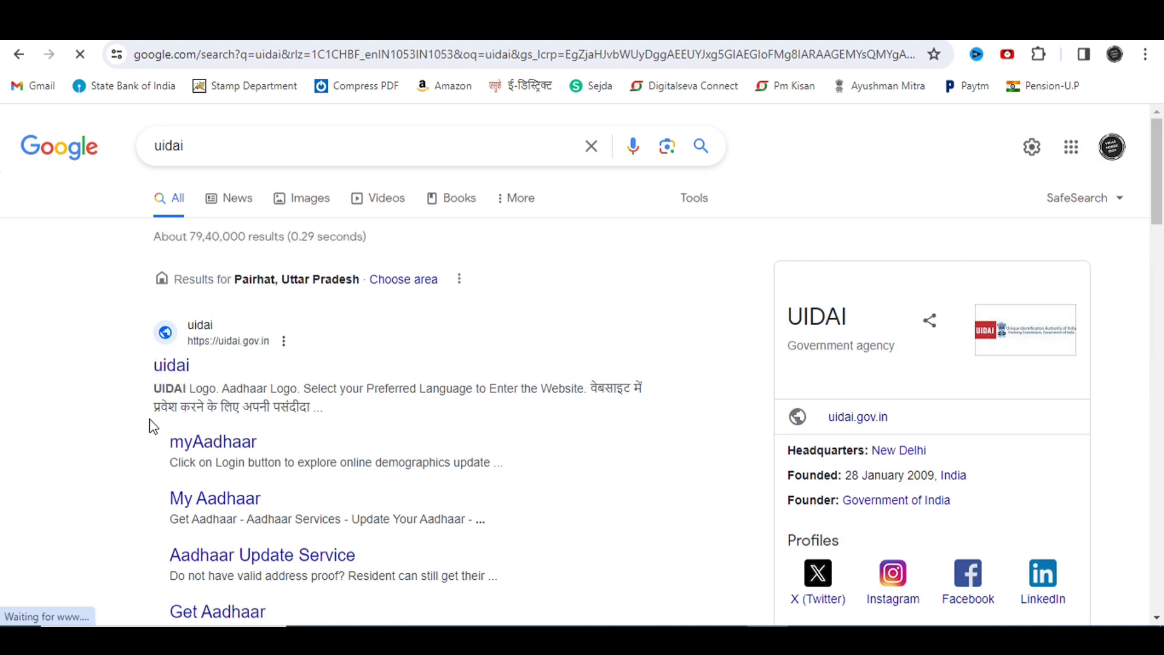
Step: Open the official UIDAI site (uidai.gov.in) from the Google results for 'uidai'
click(172, 367)
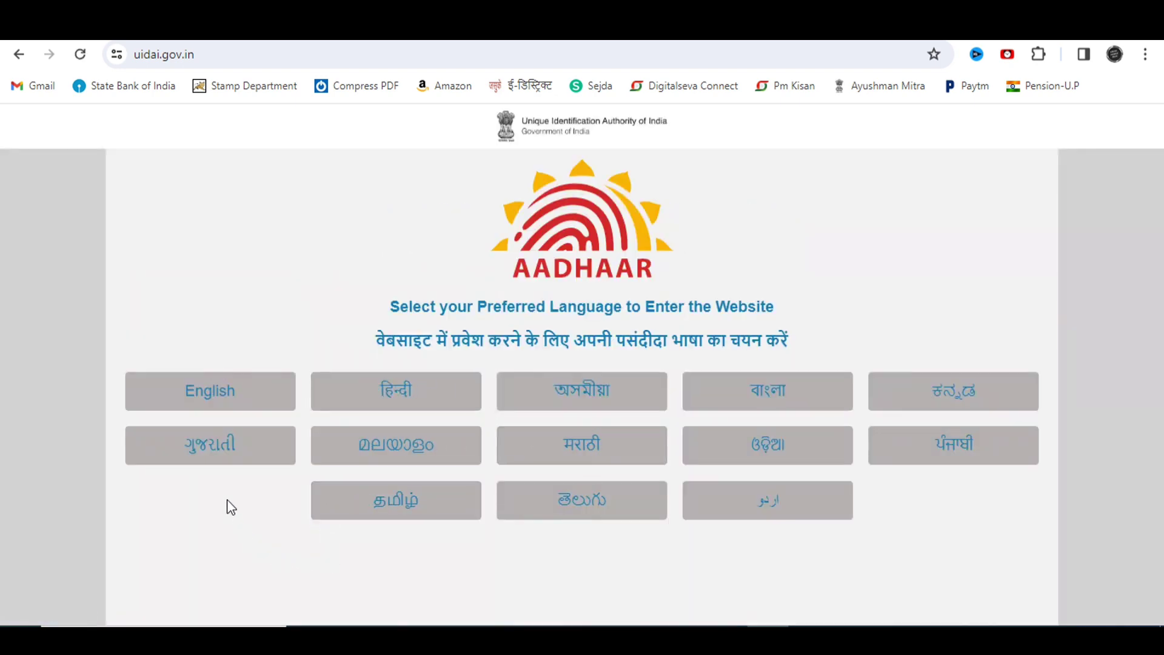
Step: Enter the UIDAI site in English and follow the myAadhaar link to myaadhaar.uidai.gov.in
click(235, 393)
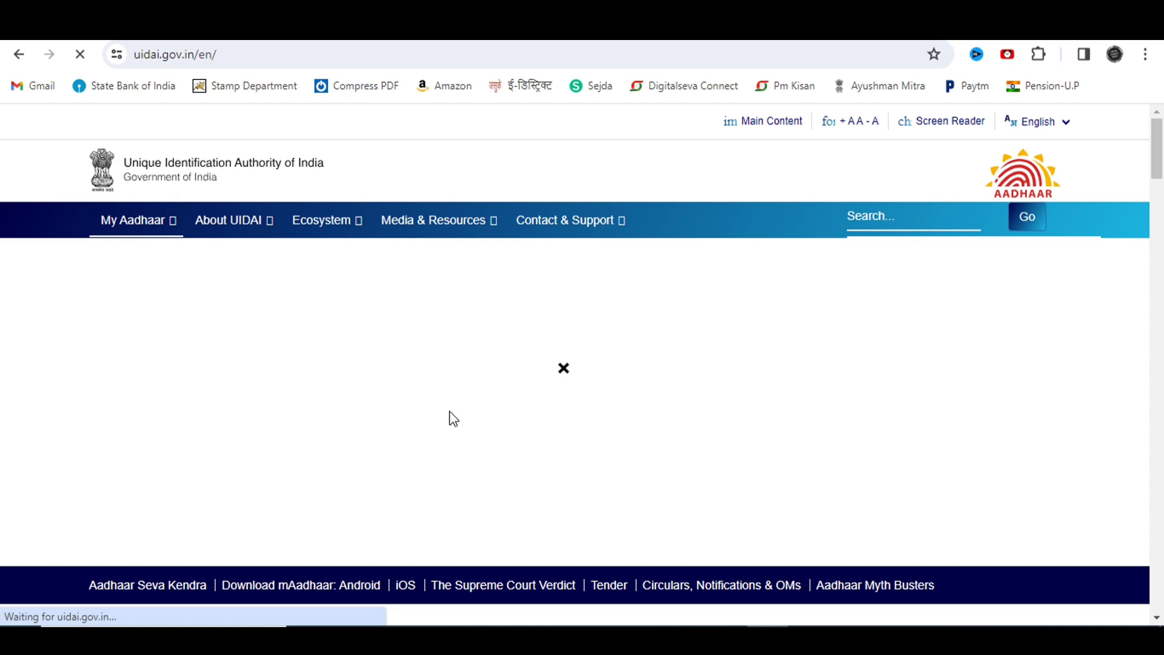
scroll(429, 418, down, 5)
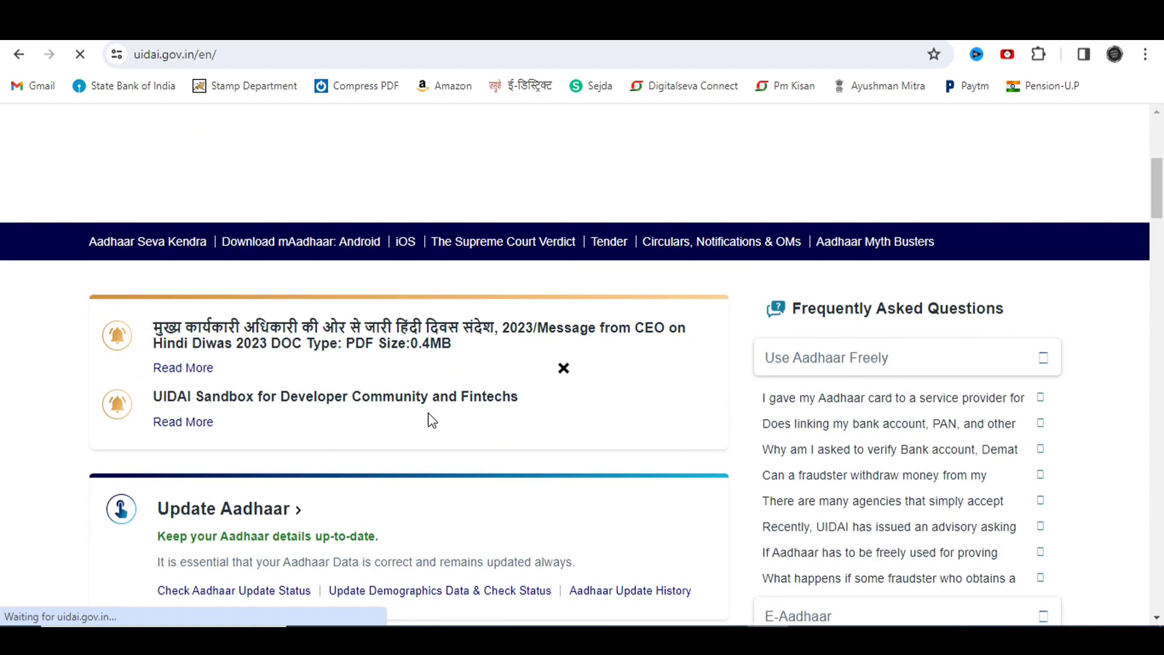
scroll(428, 413, down, 5)
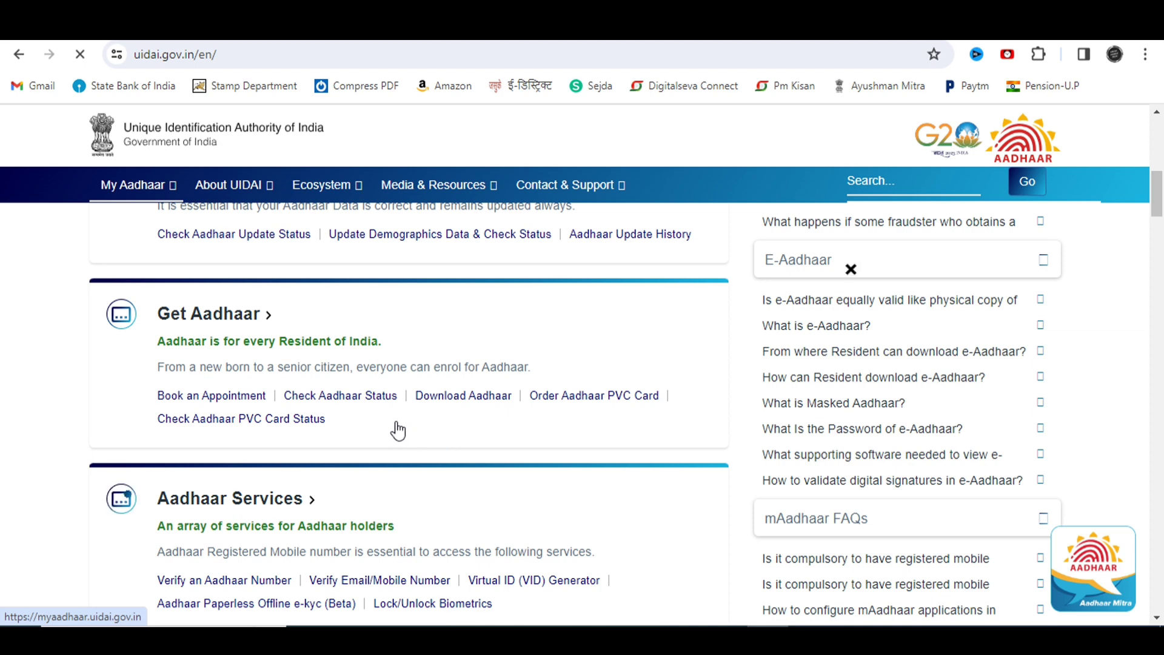
click(448, 402)
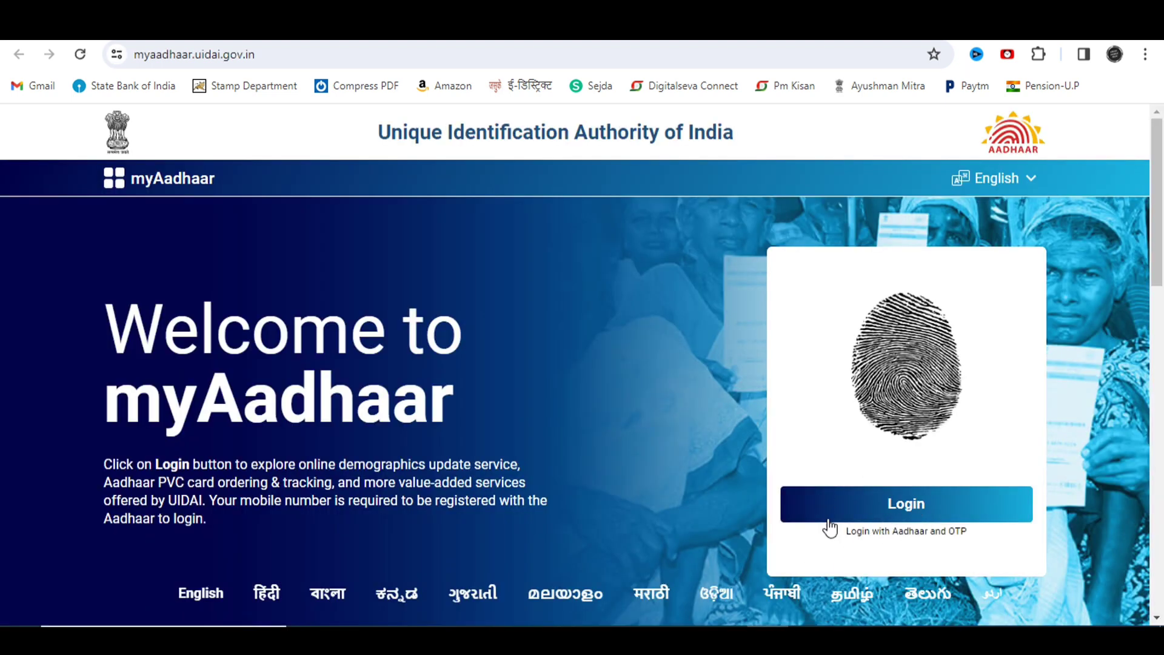
Step: Begin the myAadhaar login using the Aadhaar number and OTP
click(907, 513)
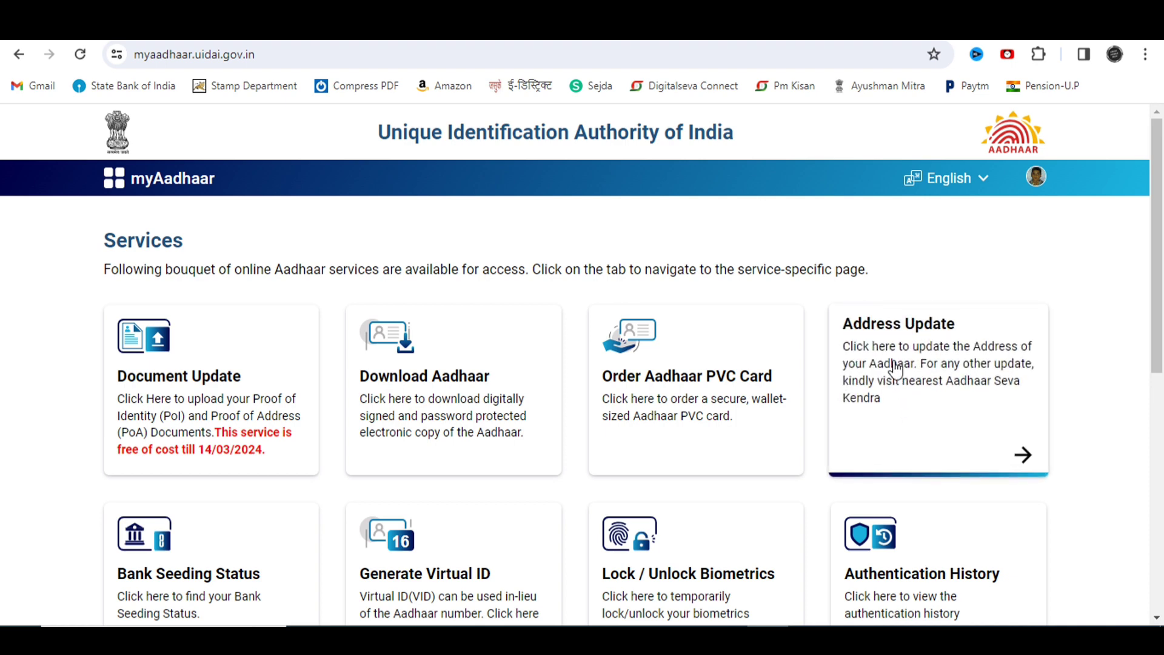
Step: Choose Address Update, pick Update Aadhaar Online, and proceed past the How it Works guide
click(1026, 456)
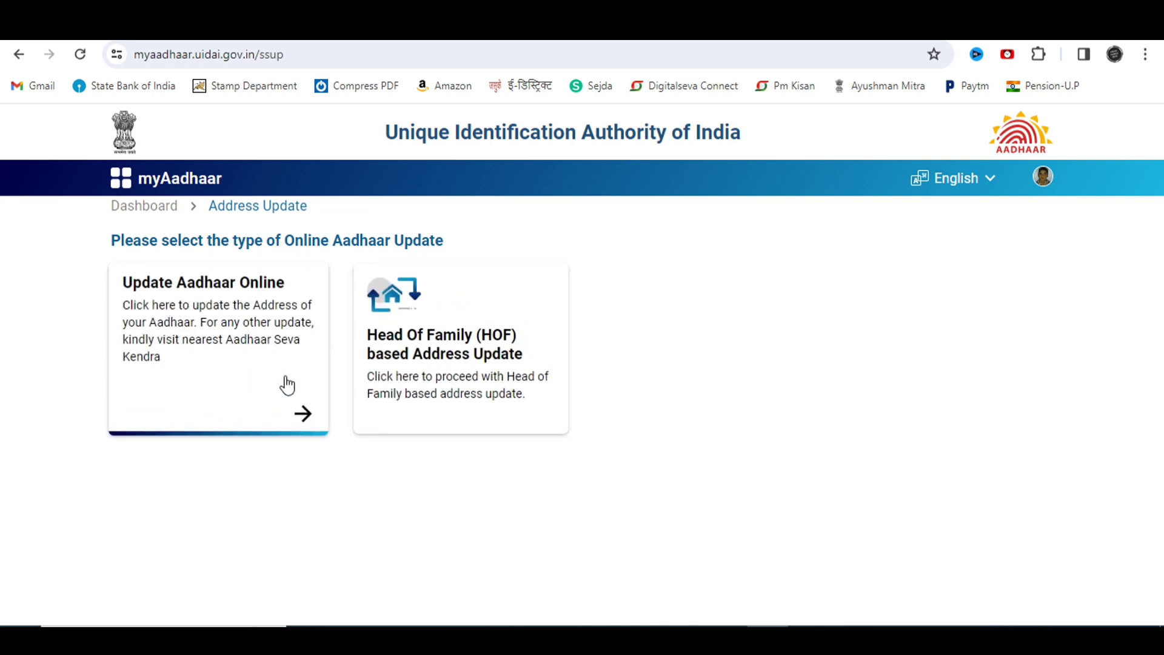
click(305, 417)
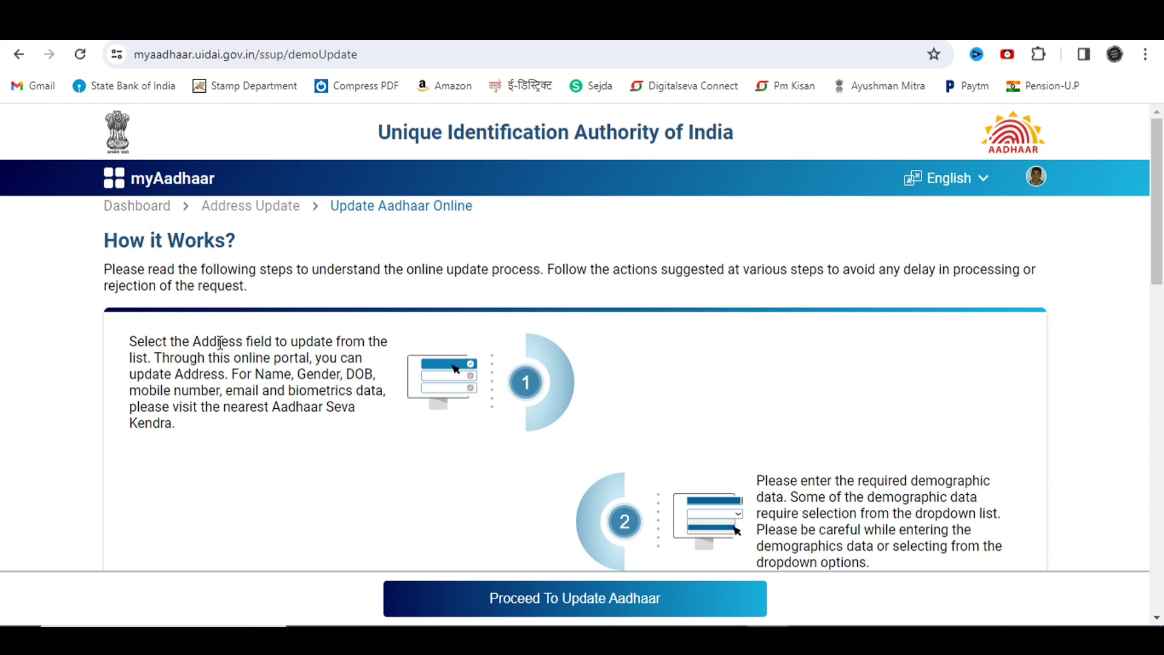
scroll(220, 342, down, 10)
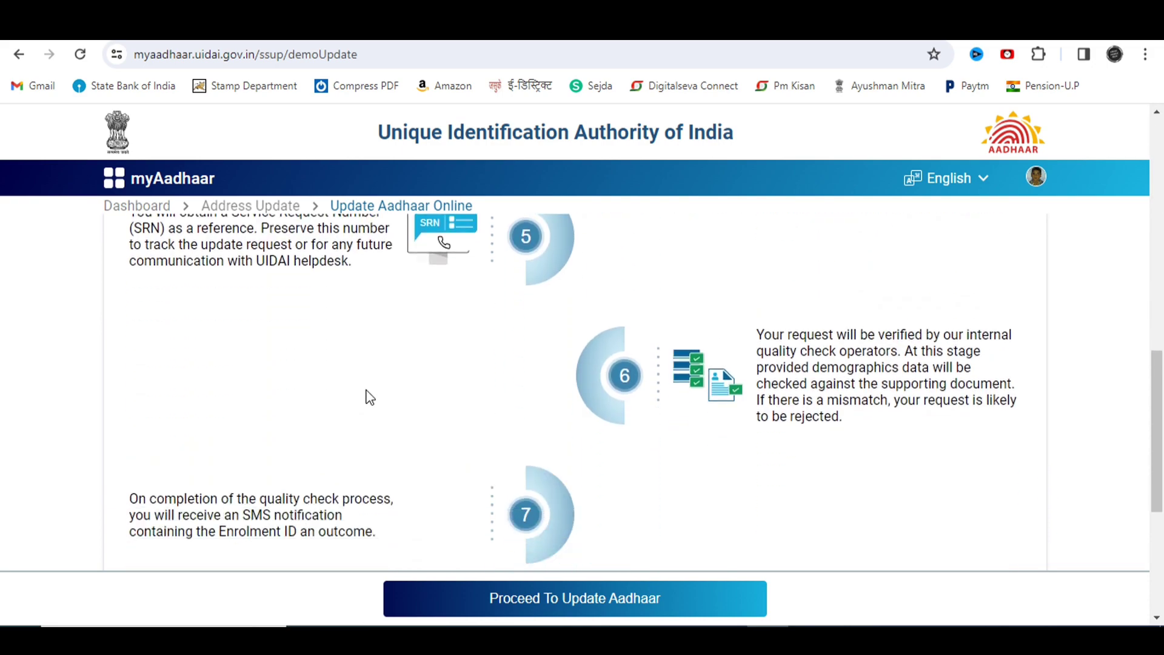
scroll(371, 396, down, 5)
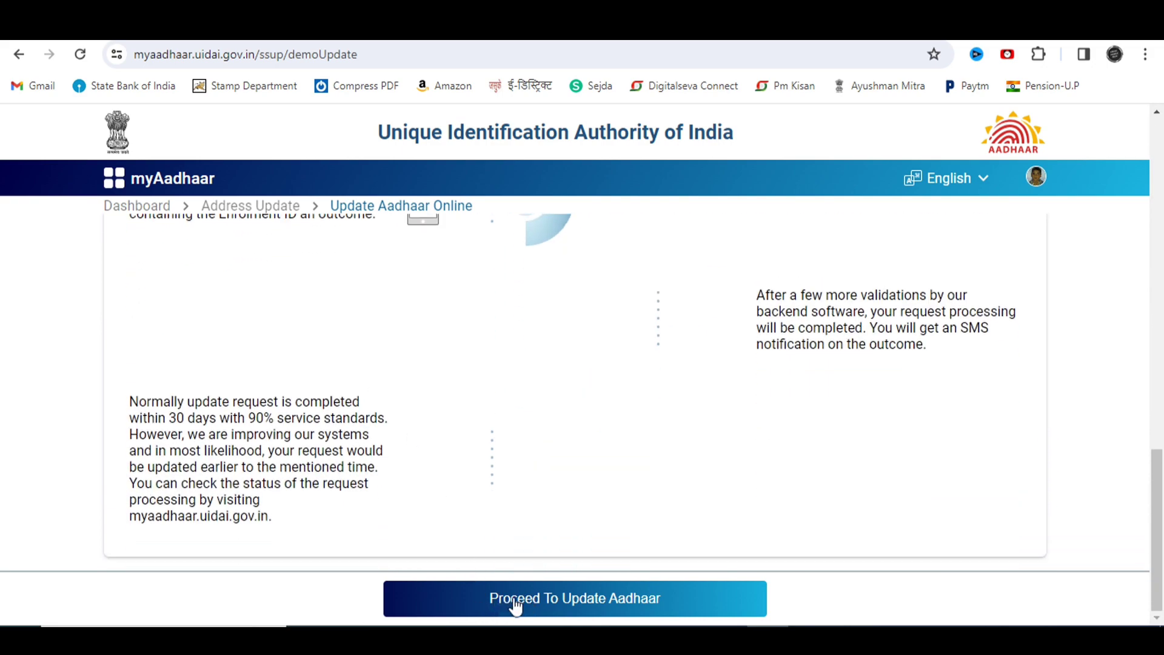
click(551, 605)
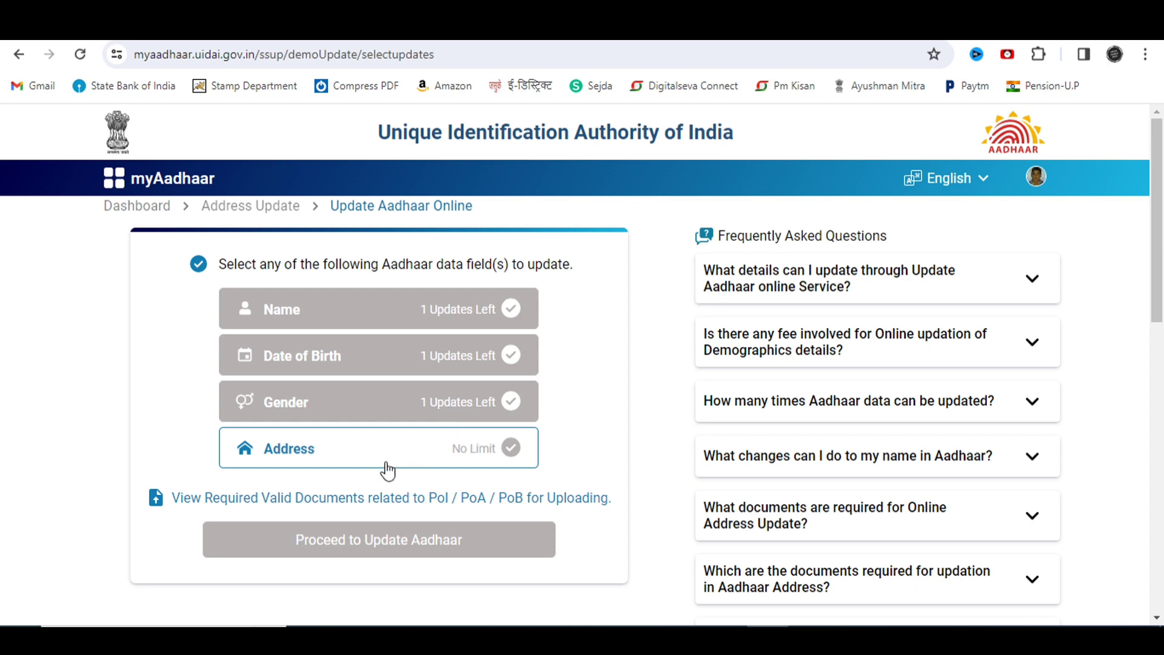
Step: Select Address as the Aadhaar field to update and continue to the address form
click(511, 453)
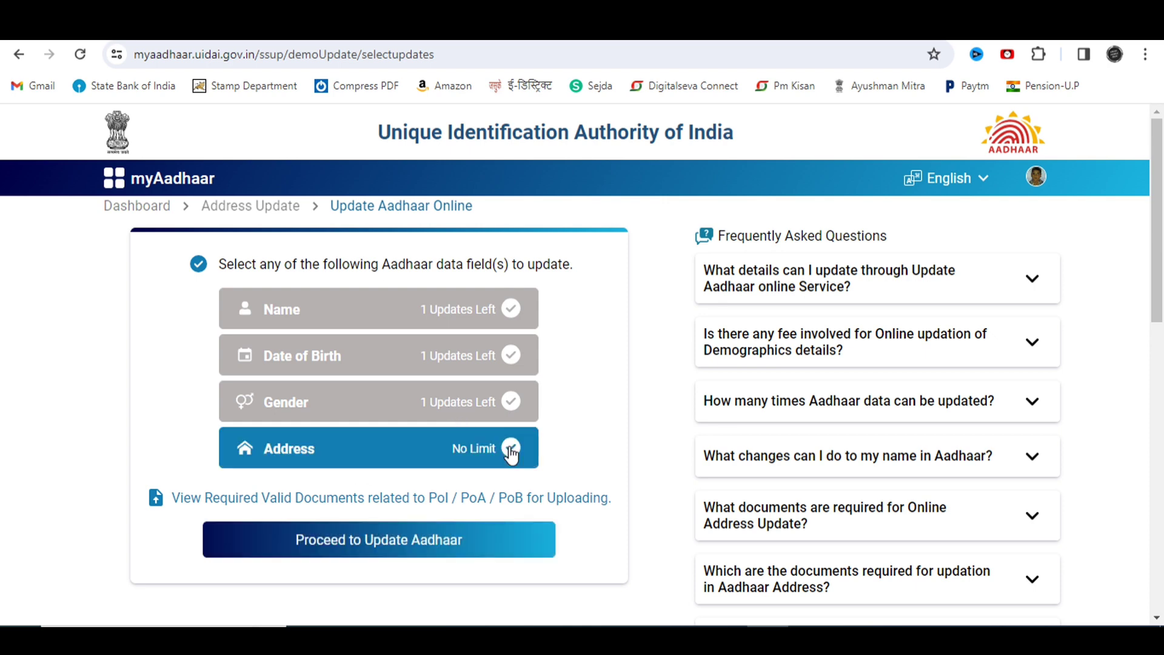
click(426, 548)
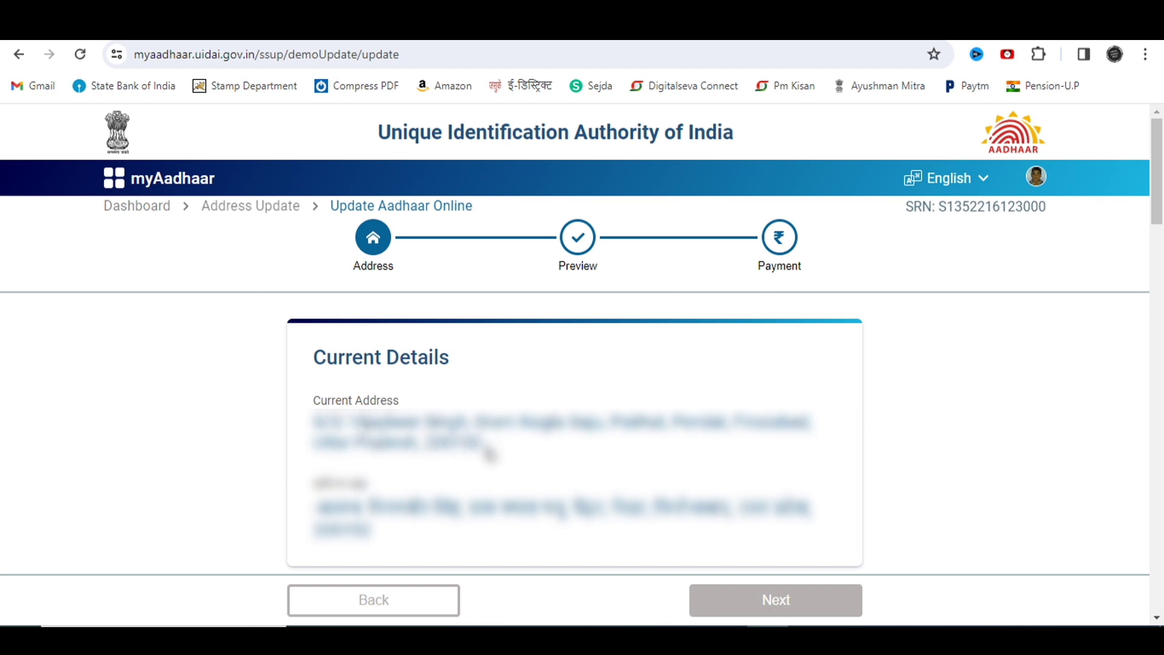
Step: Enter the guardian's name in Care of and let its Hindi transliteration fill in
scroll(545, 484, down, 2)
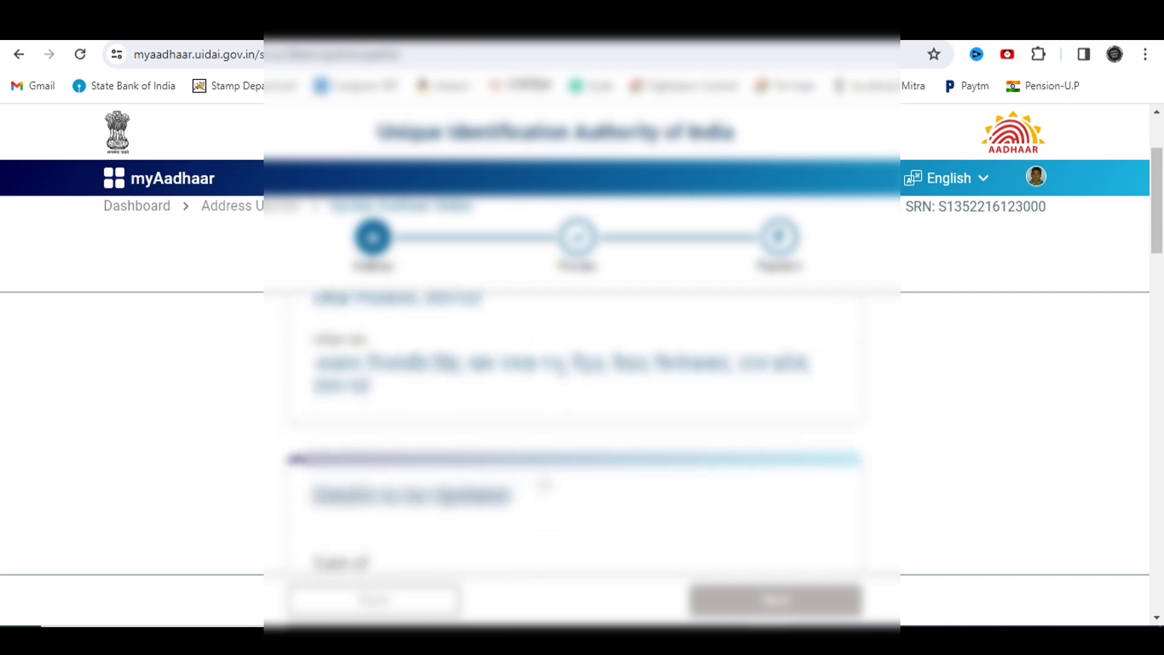
scroll(544, 484, down, 2)
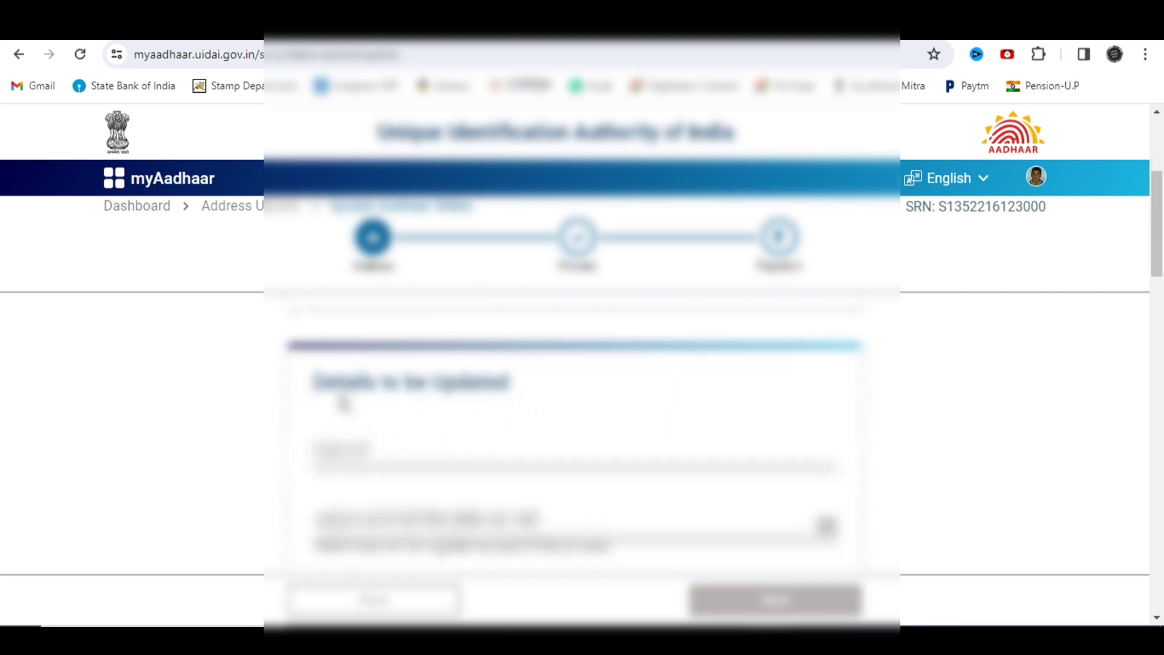
scroll(478, 391, down, 1)
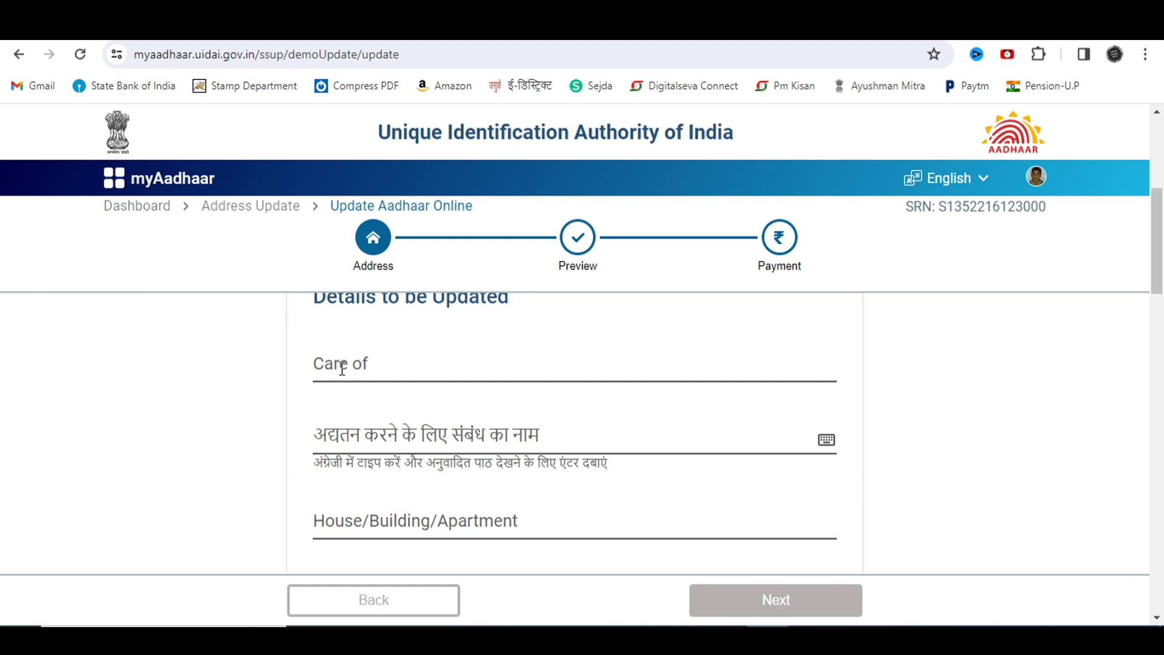
click(371, 364)
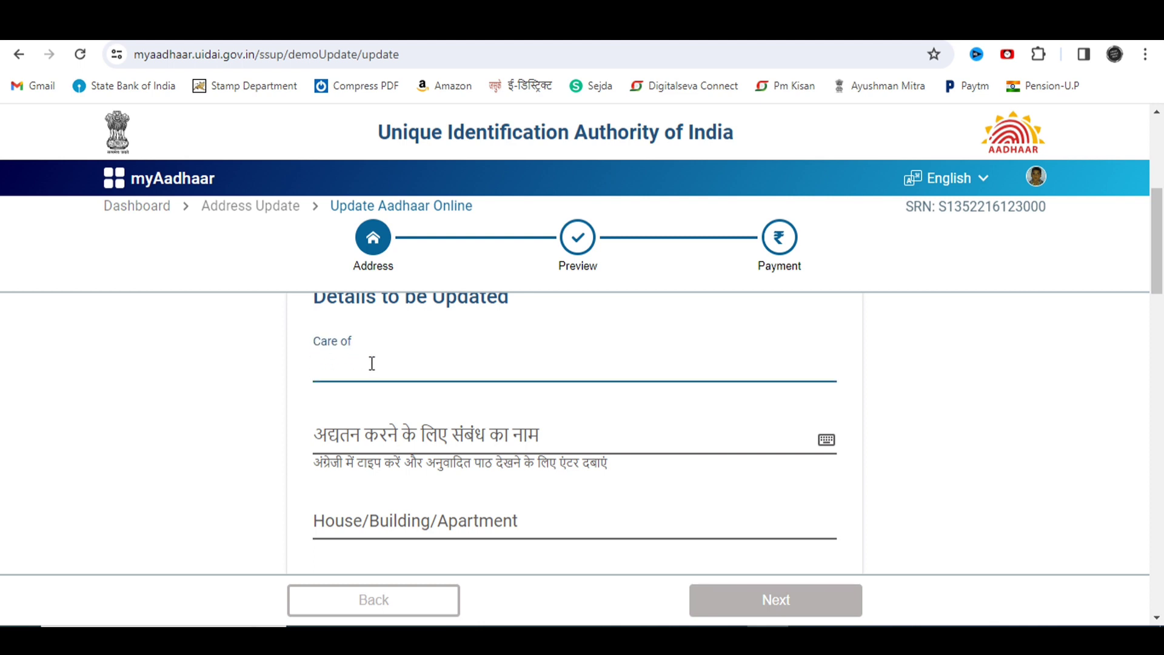
text(Vijaybeer)
click(382, 438)
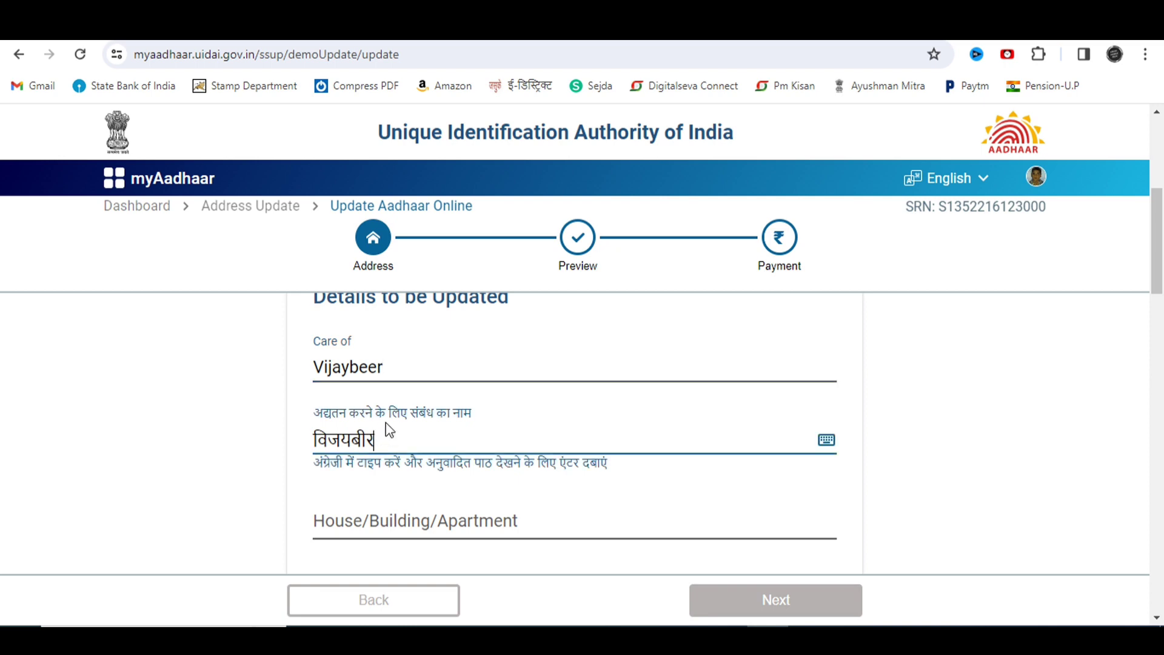
scroll(388, 430, down, 11)
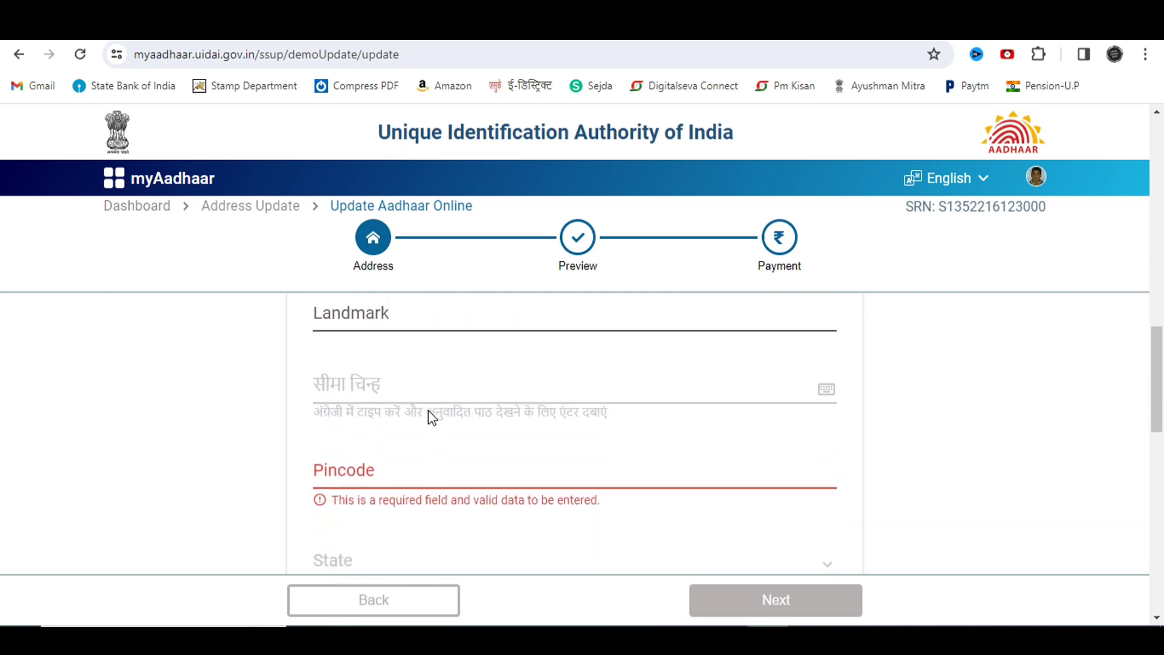
click(392, 464)
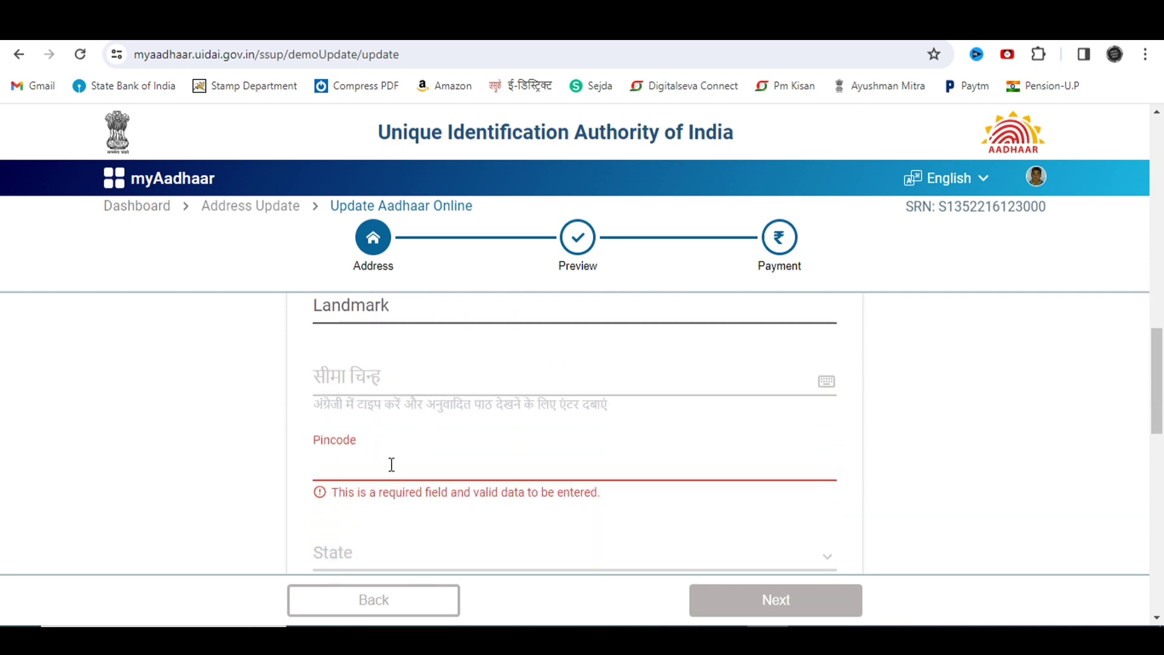
text(283152)
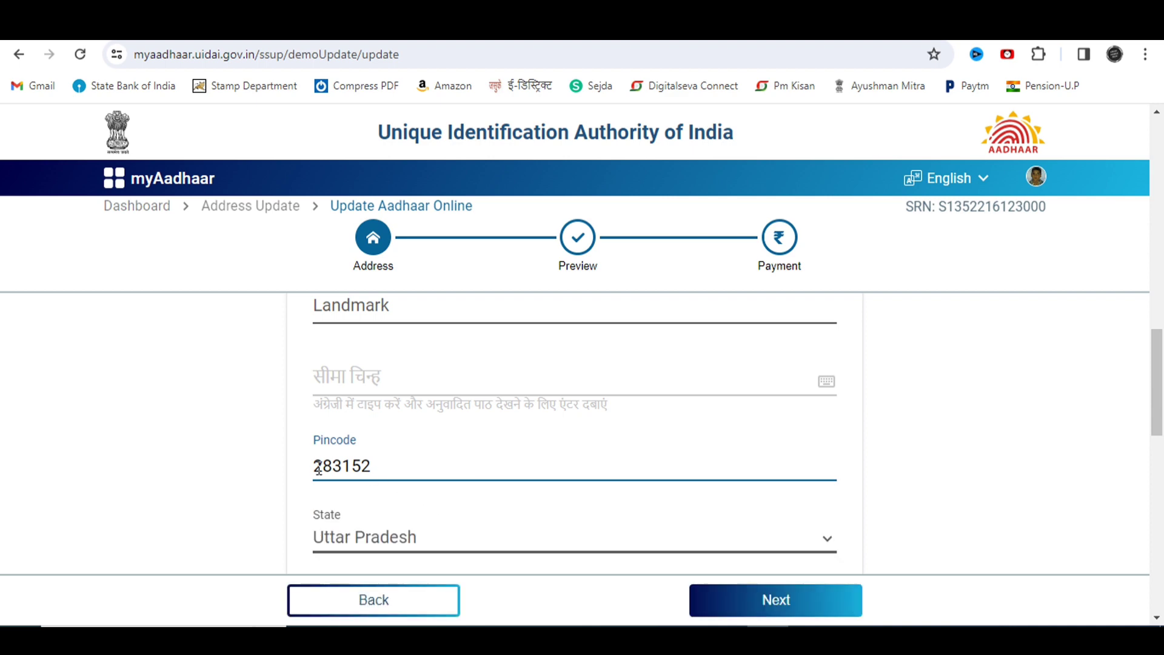
scroll(373, 473, down, 3)
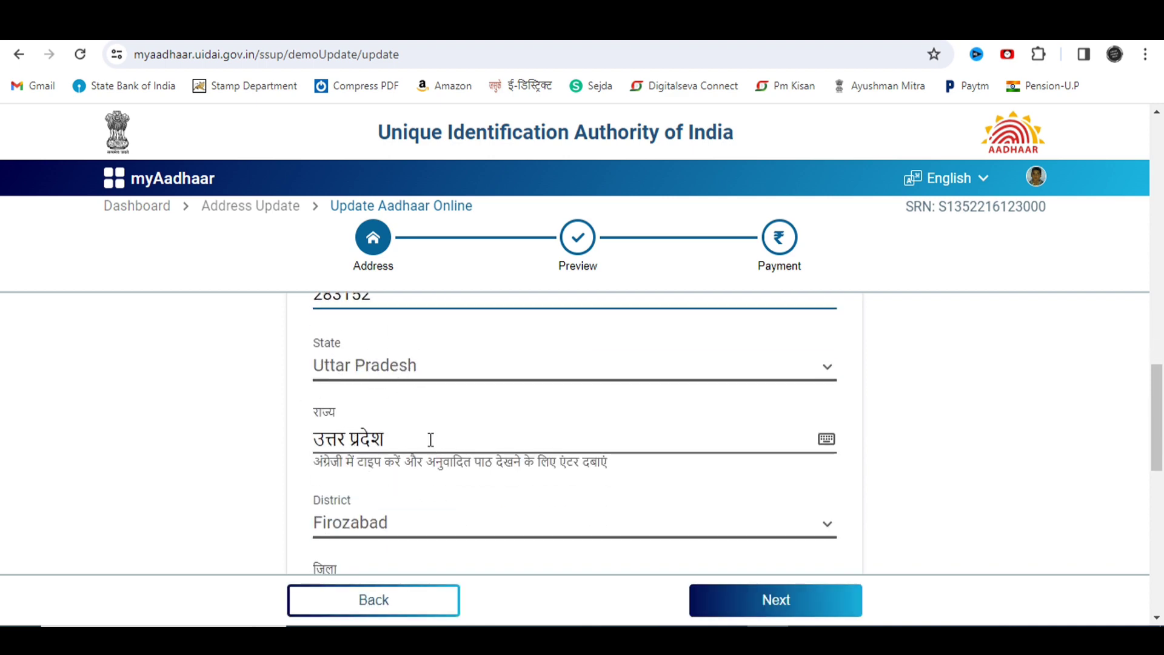
scroll(420, 452, down, 1)
scroll(419, 452, down, 4)
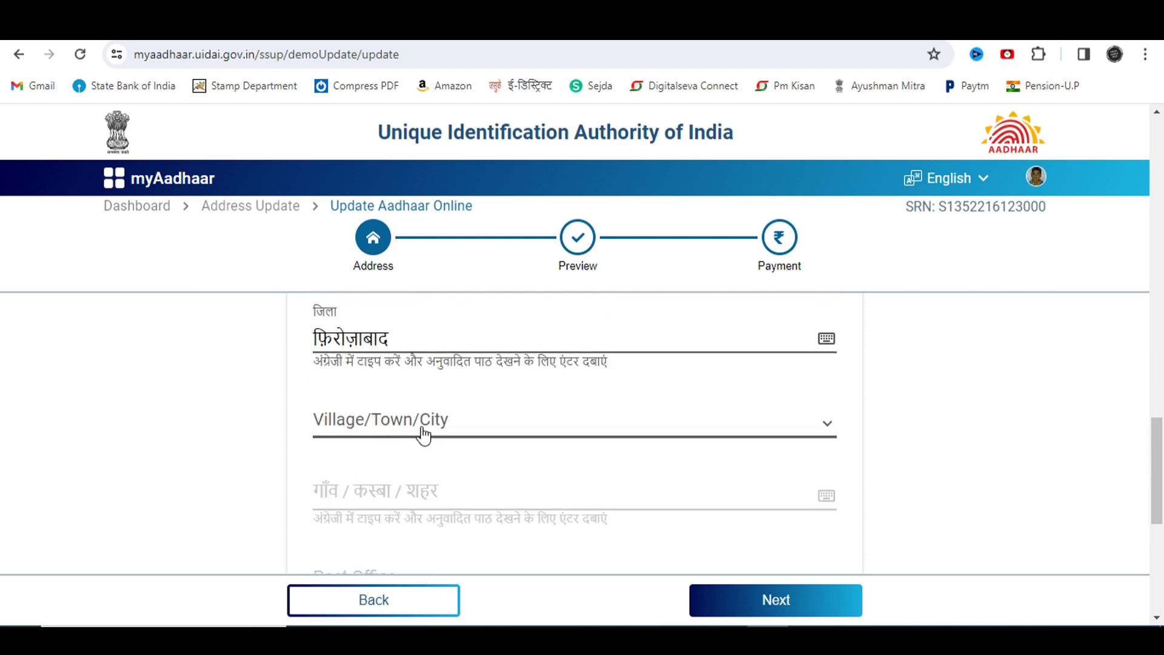
click(459, 429)
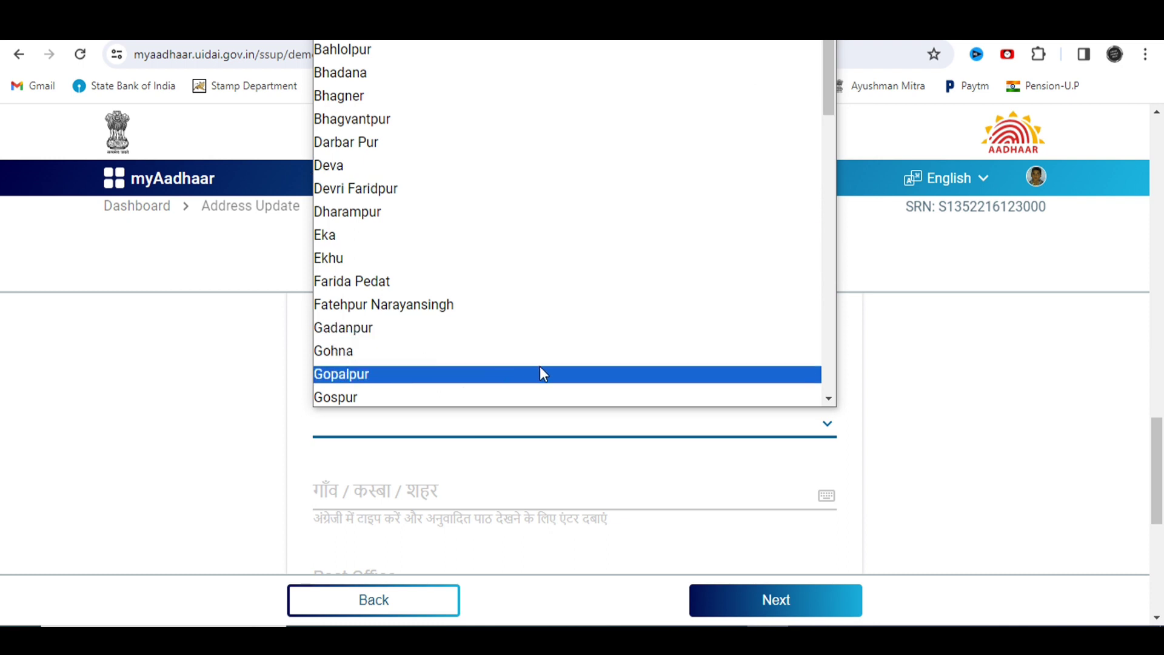
click(525, 441)
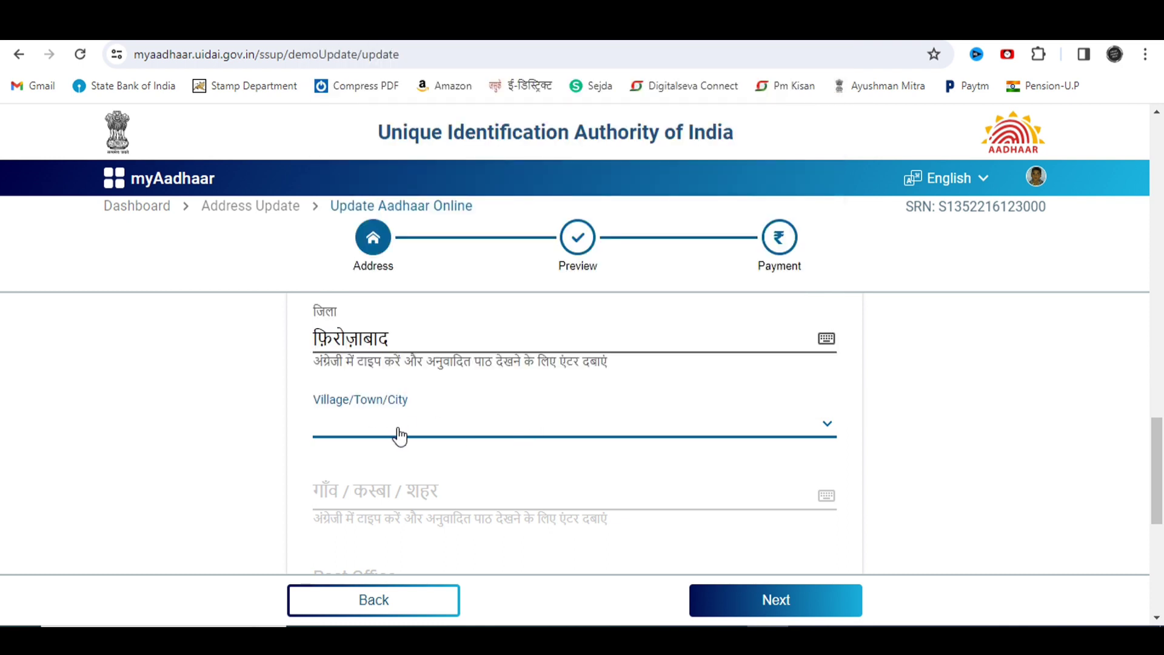
scroll(399, 438, down, 1)
scroll(400, 439, down, 1)
scroll(403, 451, up, 7)
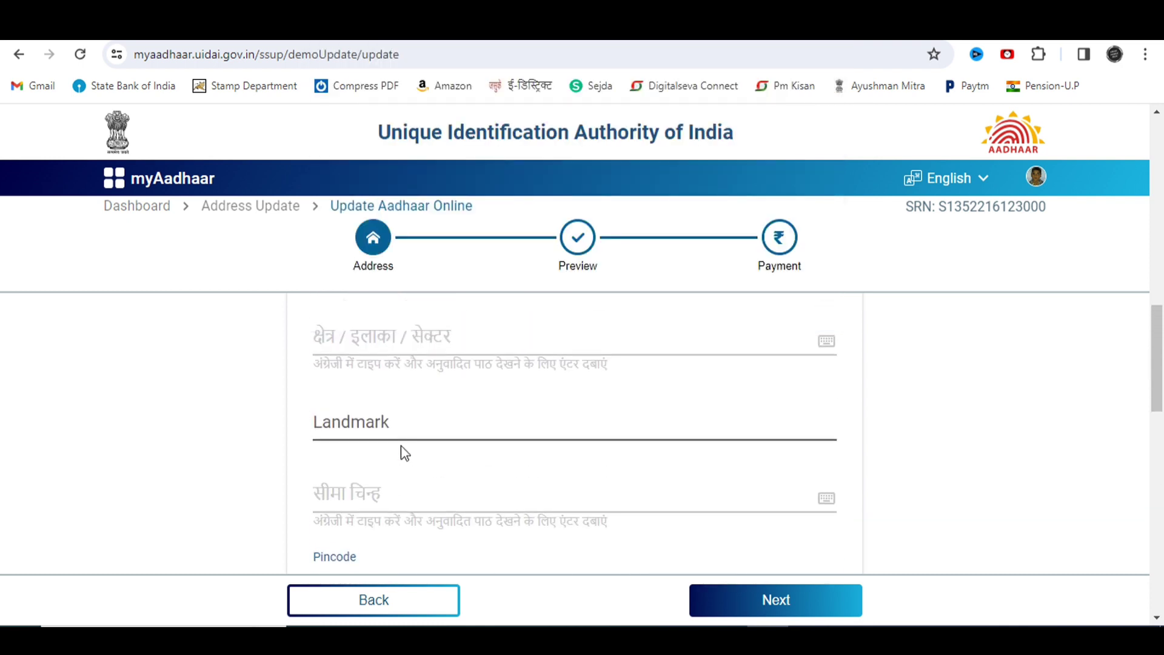
scroll(401, 449, up, 2)
scroll(402, 452, down, 3)
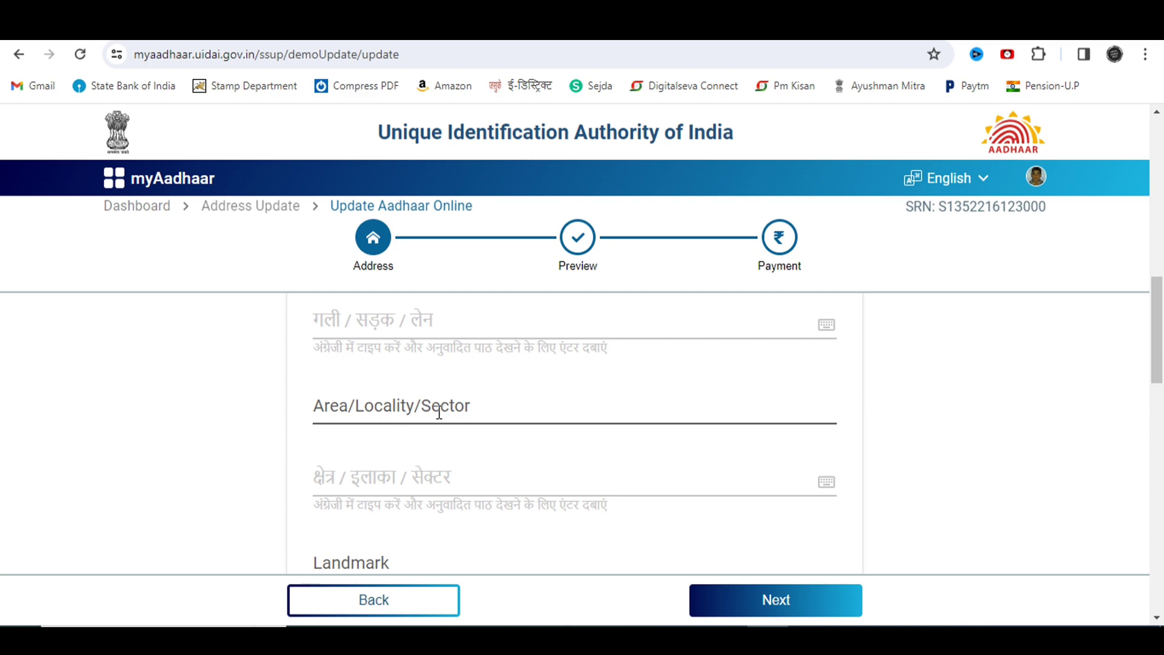
scroll(437, 419, up, 3)
scroll(388, 482, down, 6)
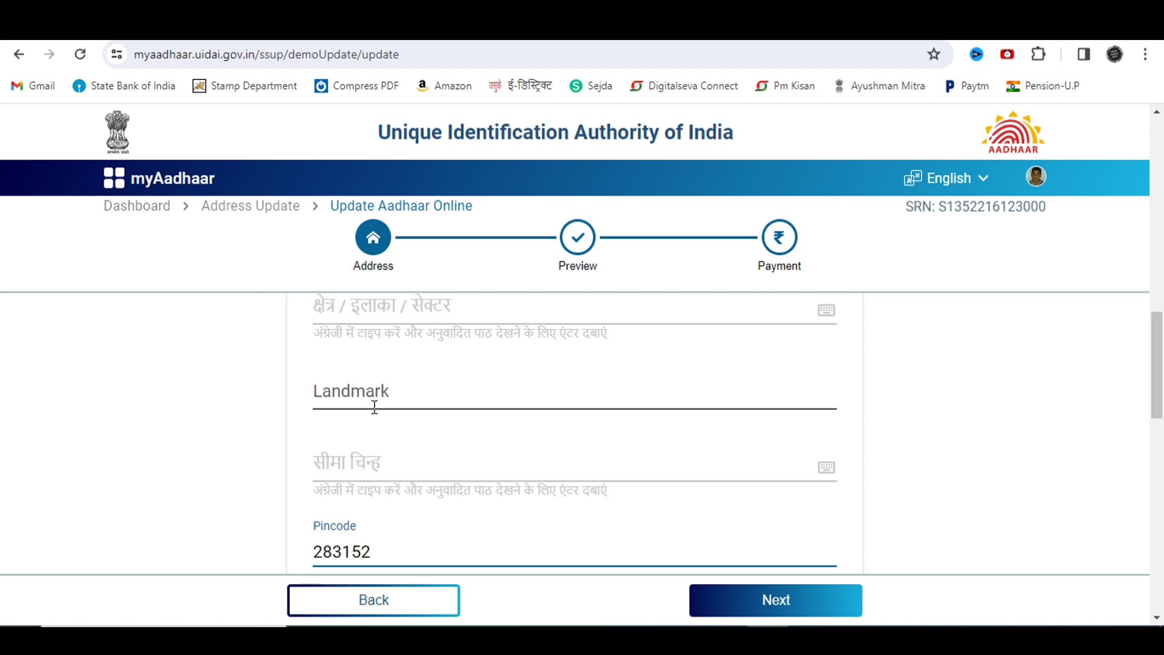
scroll(449, 417, up, 5)
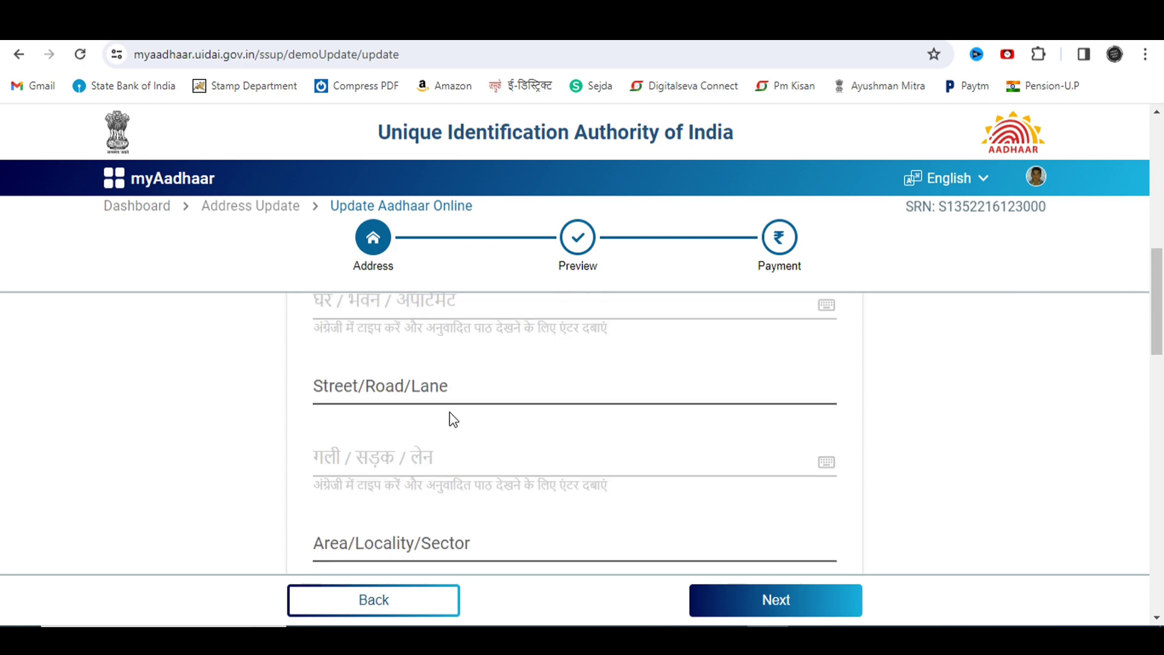
scroll(450, 419, up, 3)
scroll(371, 436, down, 3)
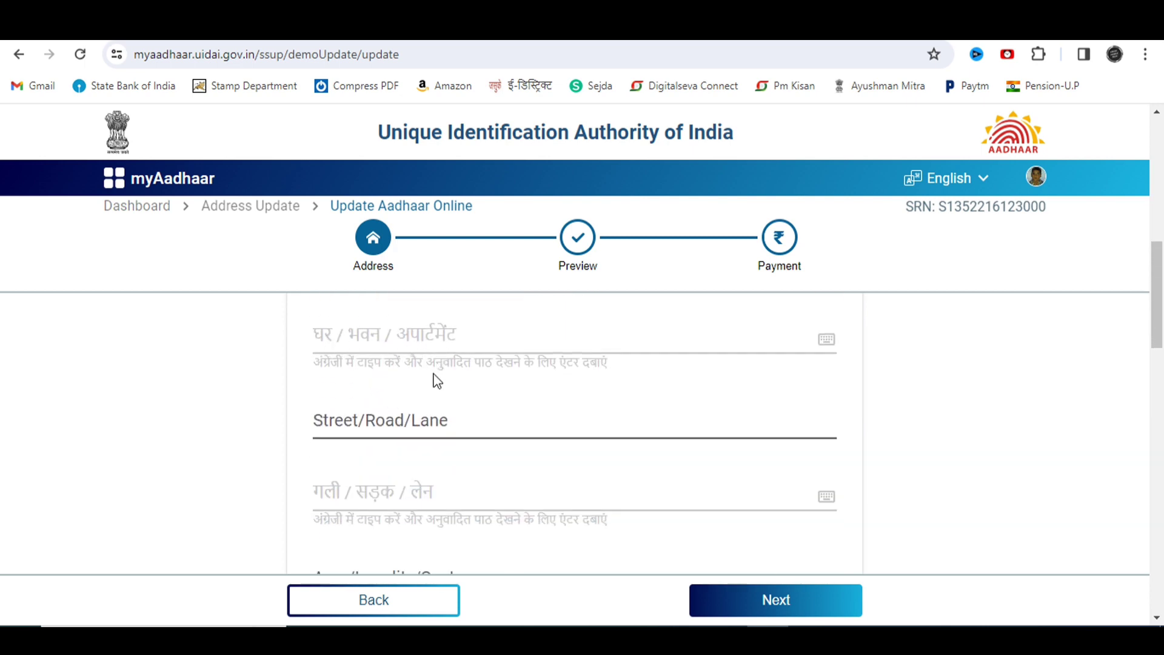
scroll(436, 379, up, 1)
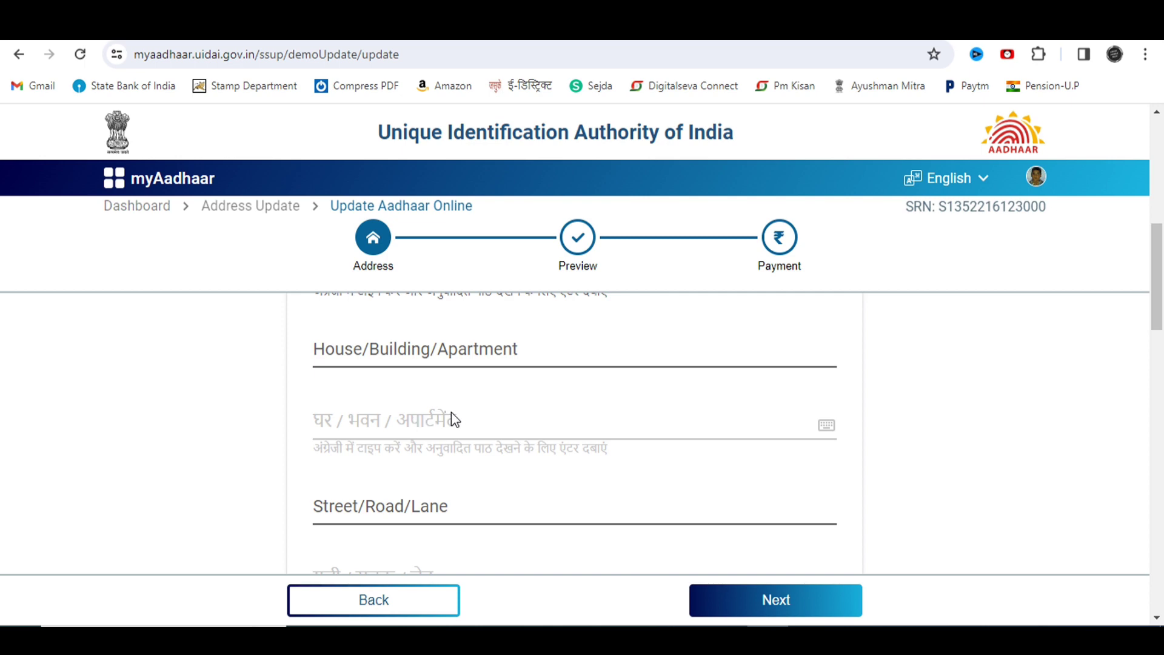
scroll(450, 416, down, 7)
scroll(449, 418, down, 10)
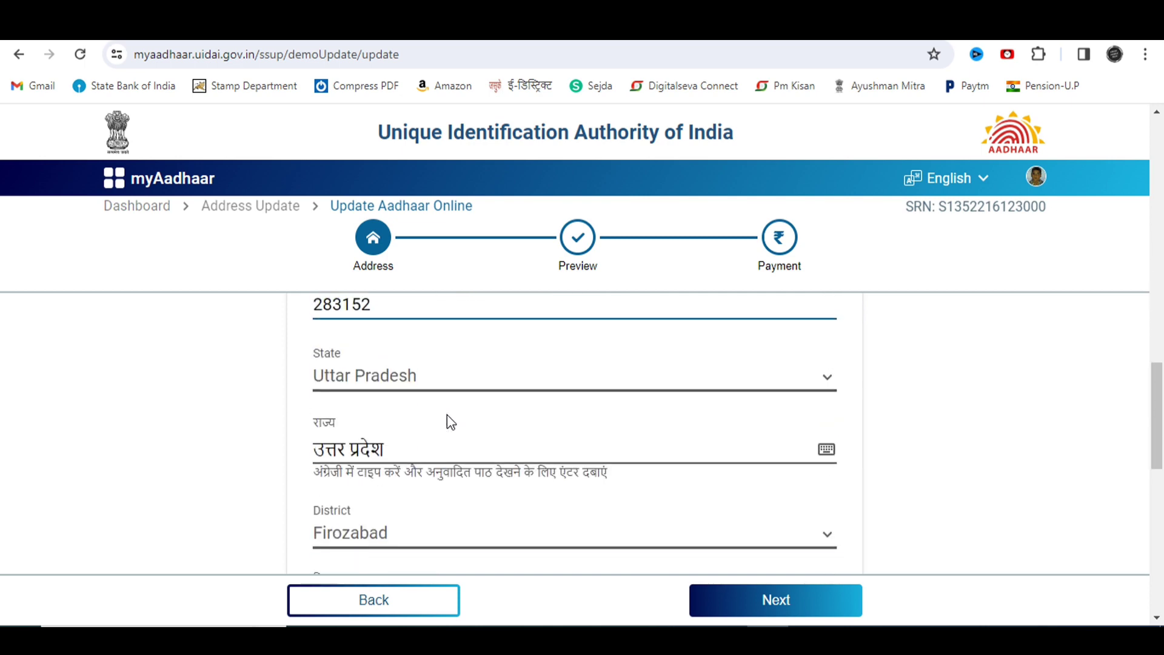
scroll(454, 430, down, 3)
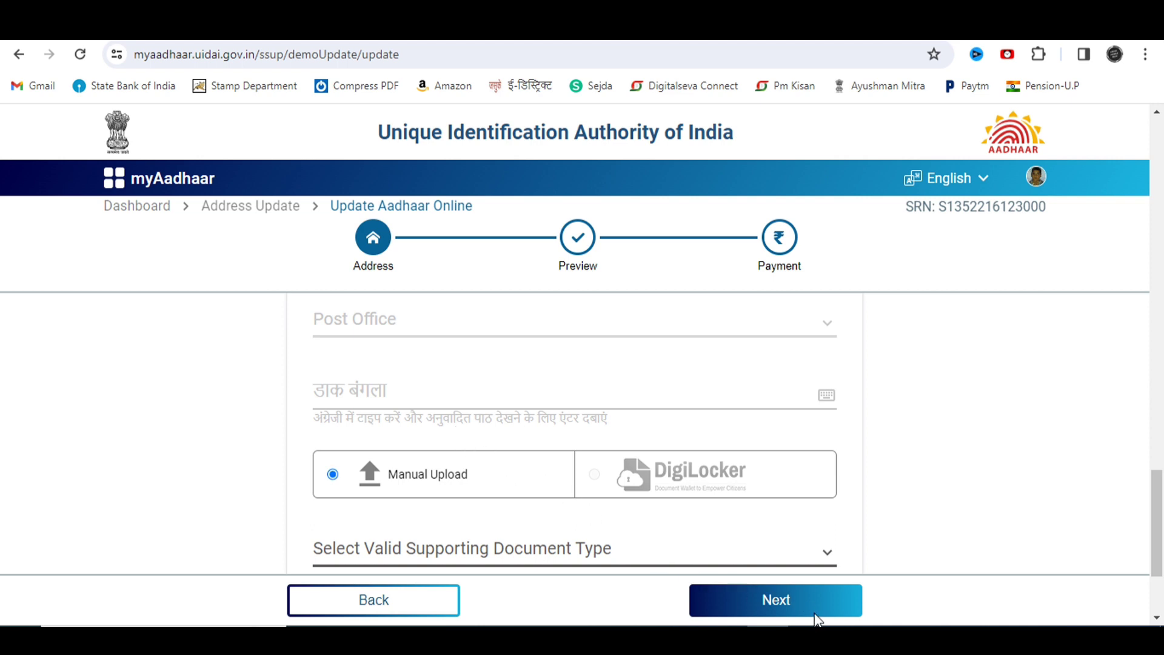
Step: Pick 'ST/ SC/ OBC Certificate issued by Central Govt/State Govt' as document type and accept the advisory
scroll(818, 607, down, 3)
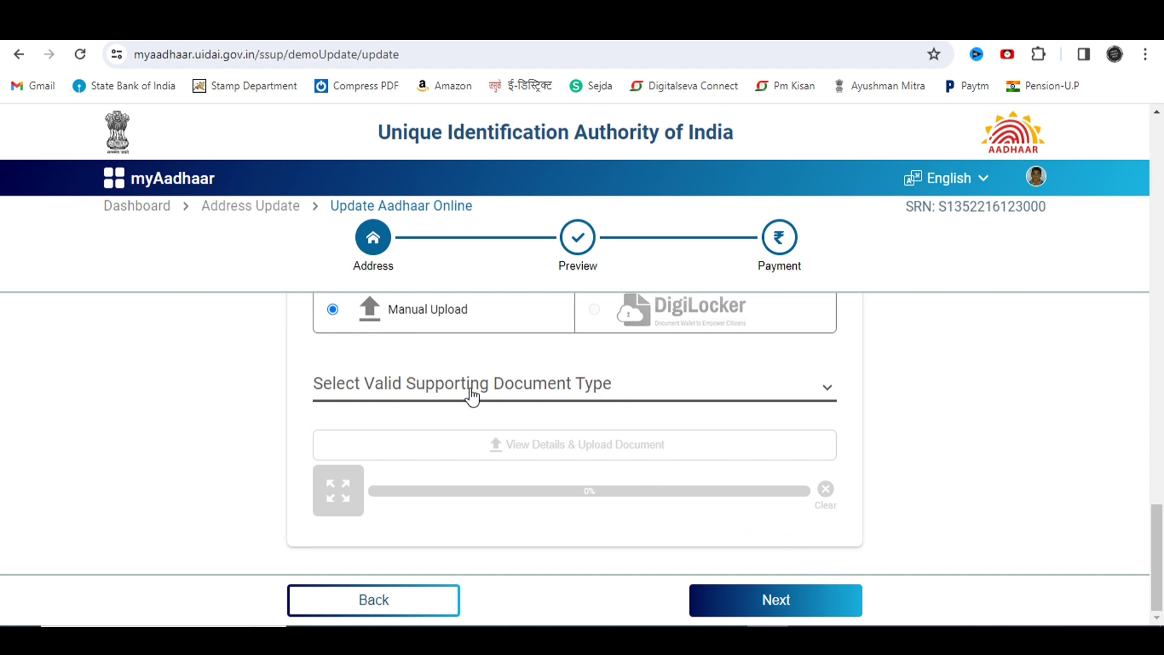
click(571, 395)
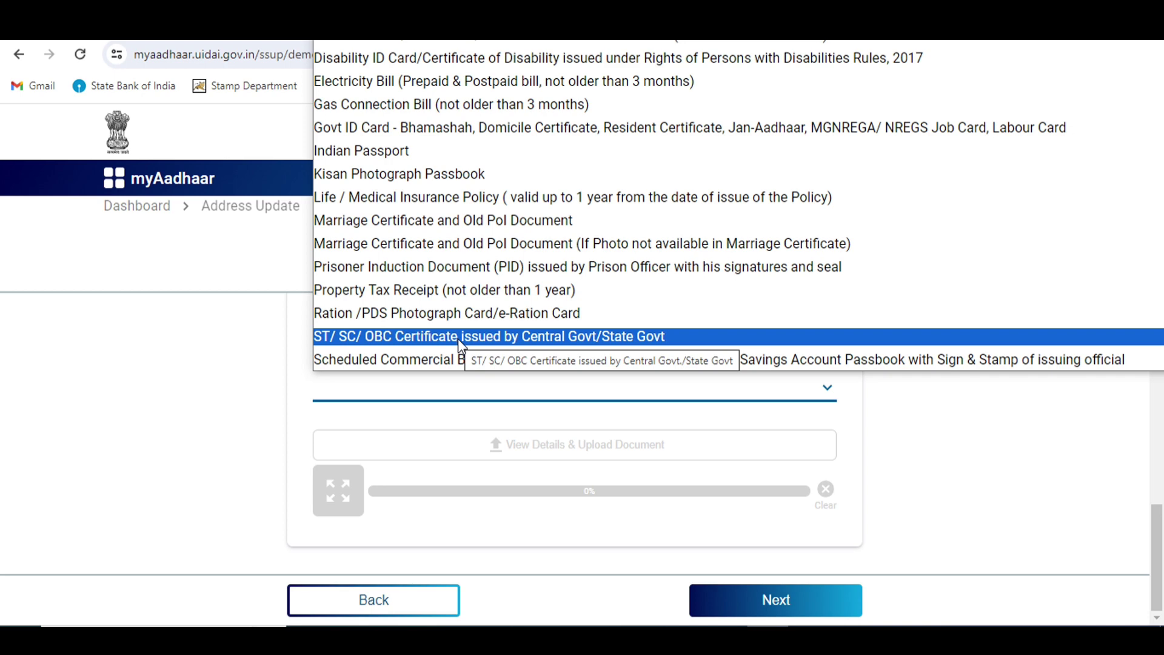
click(461, 337)
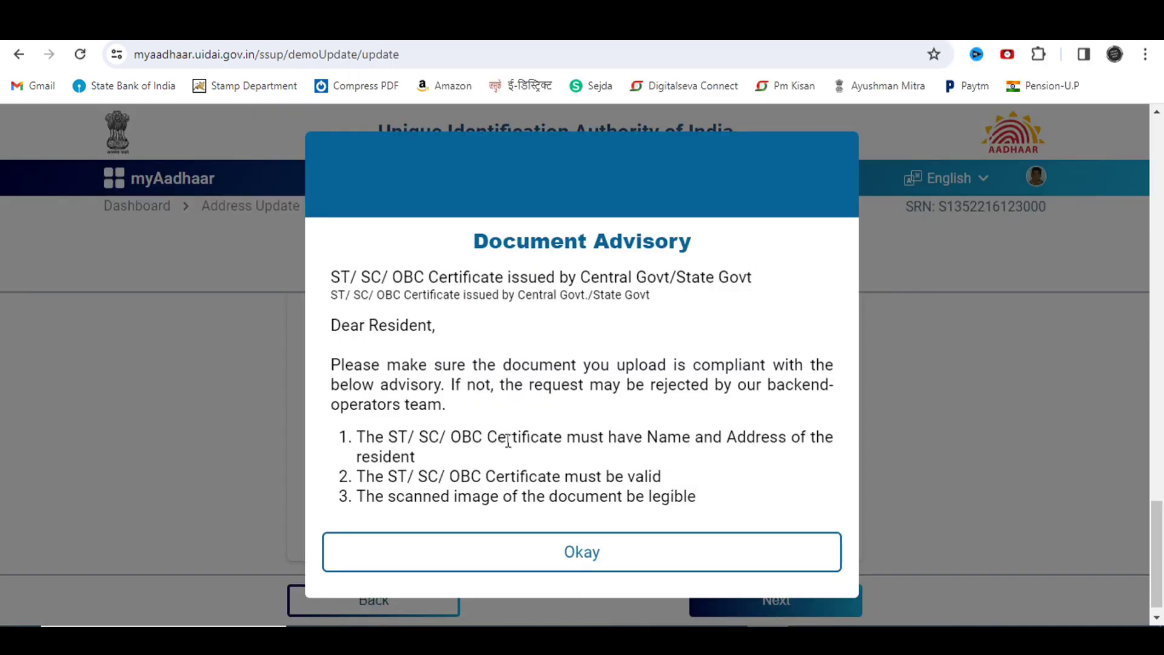
click(559, 553)
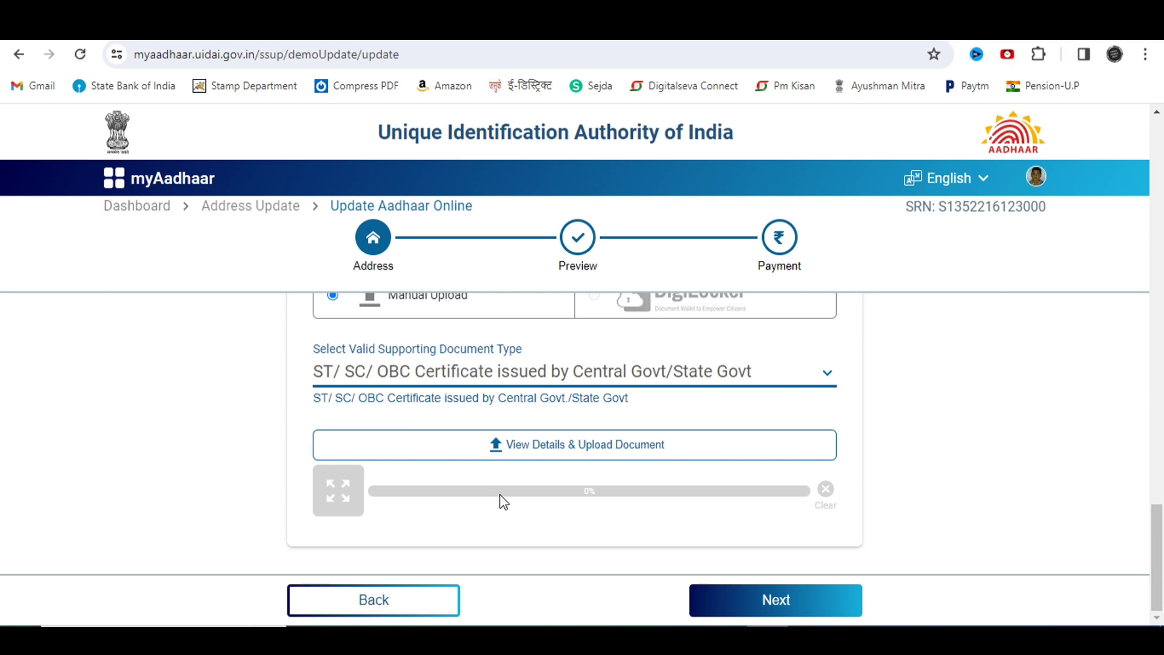
Step: Upload the caste certificate file from Downloads as address proof and continue to Preview
scroll(472, 511, up, 1)
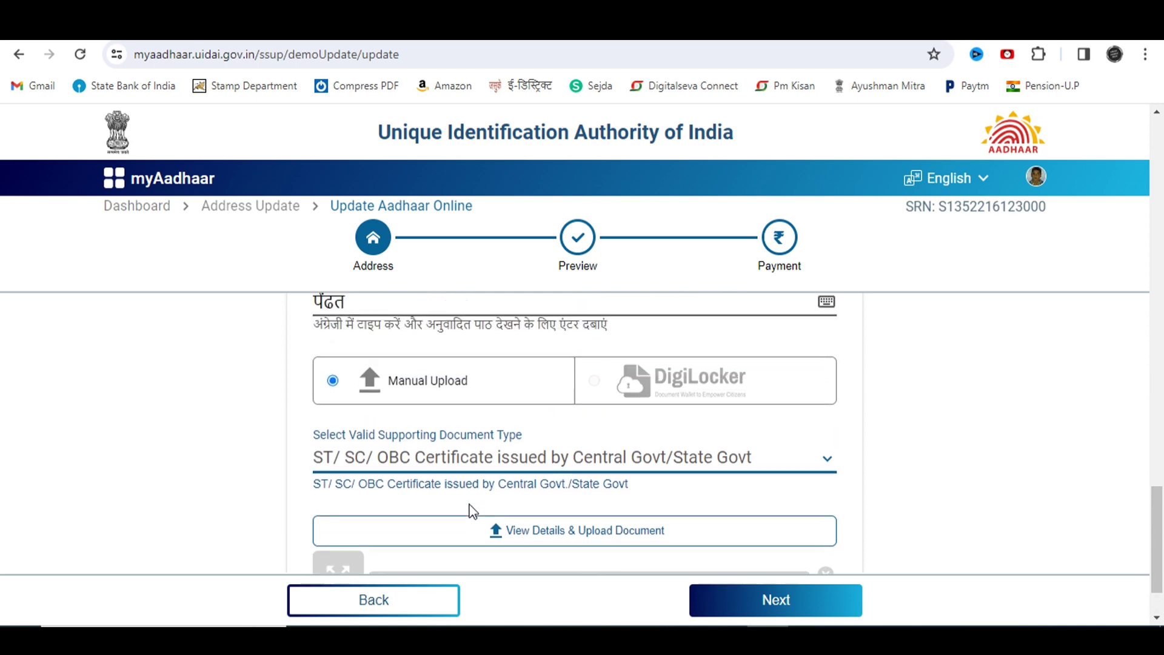
scroll(472, 511, down, 1)
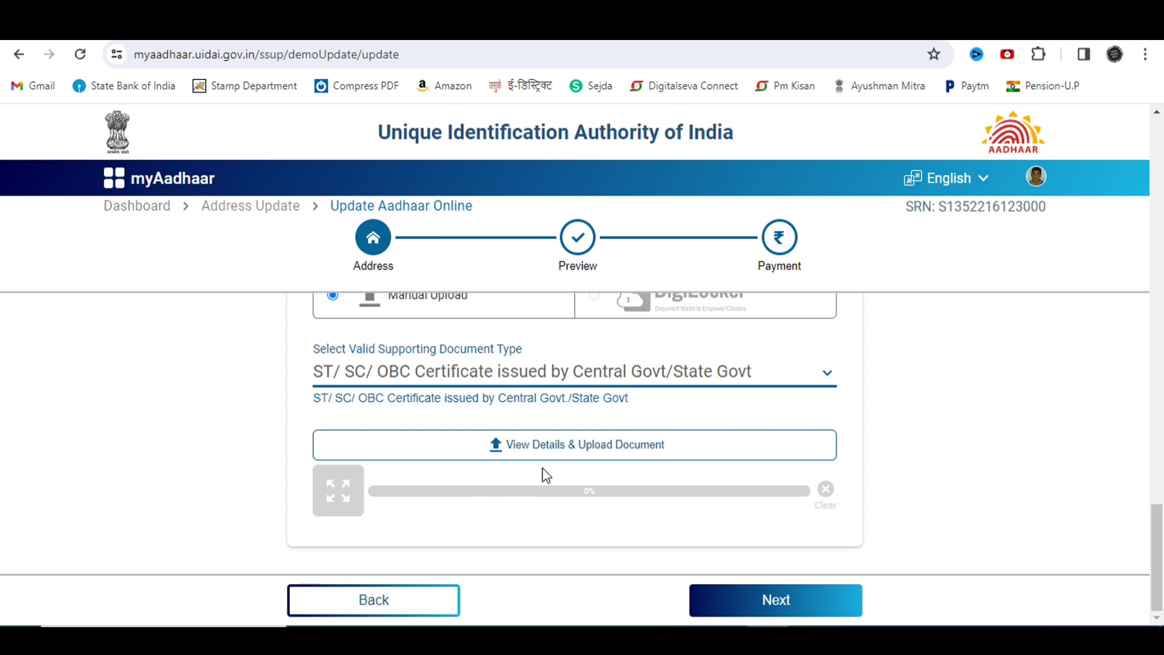
scroll(568, 500, up, 1)
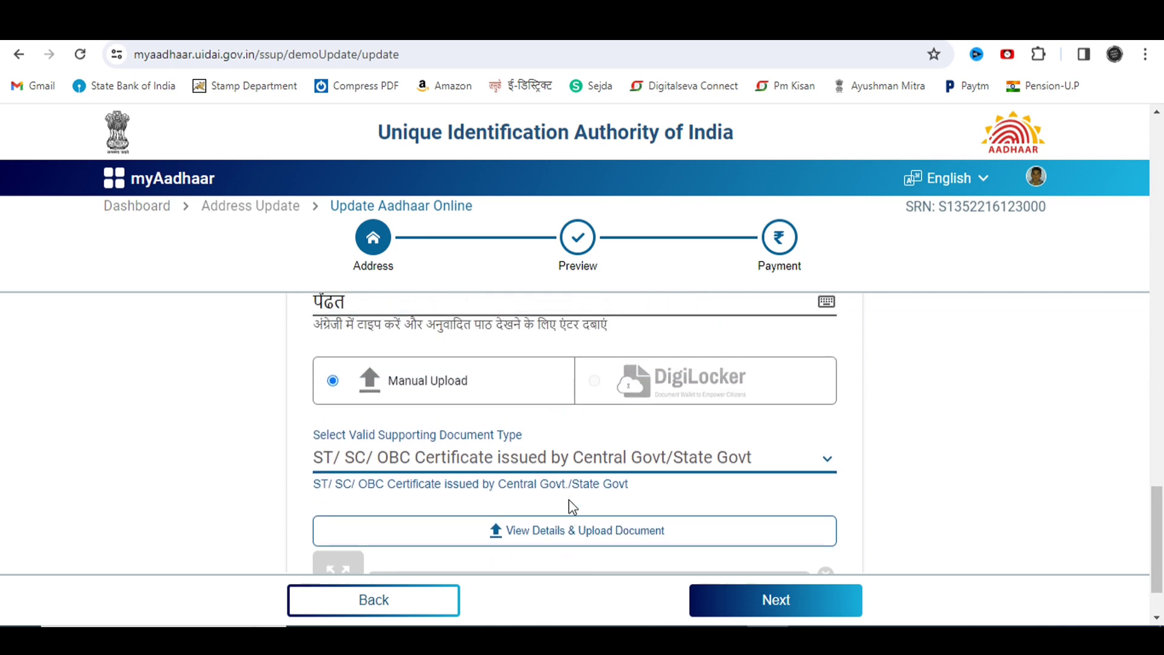
scroll(568, 499, down, 1)
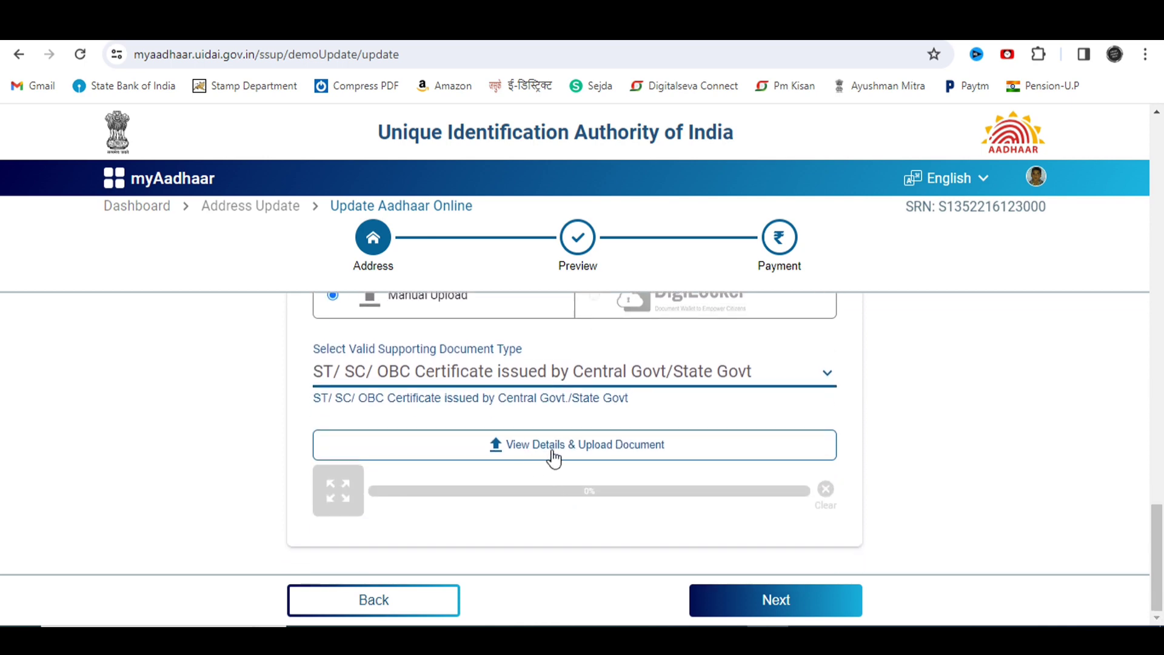
click(583, 451)
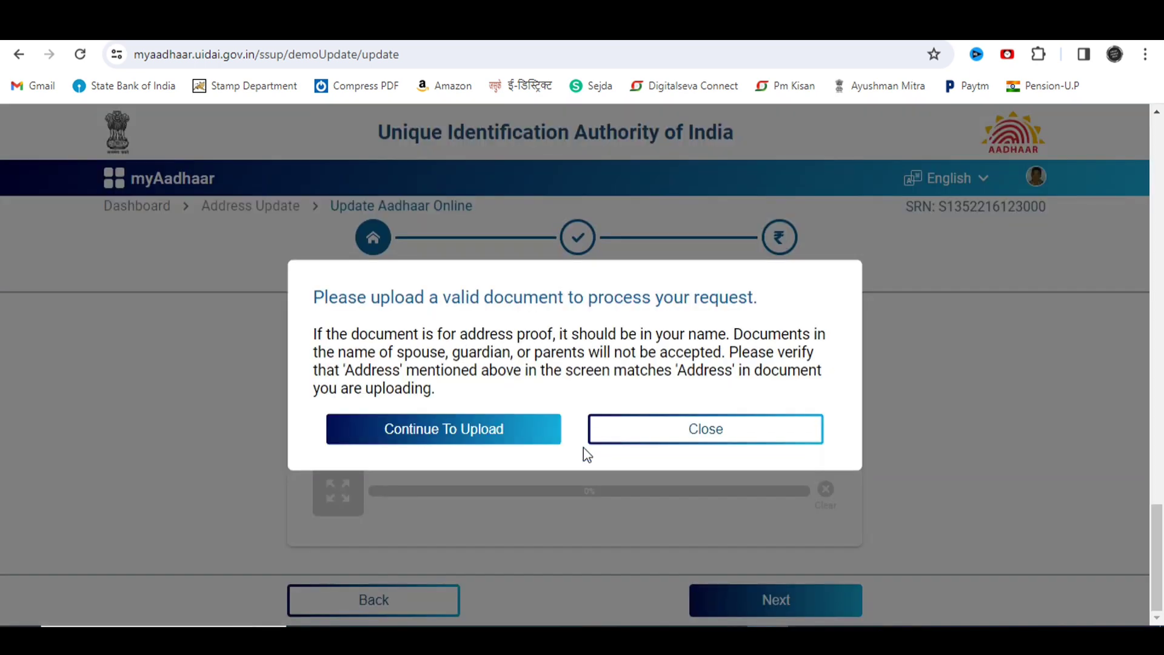
click(462, 430)
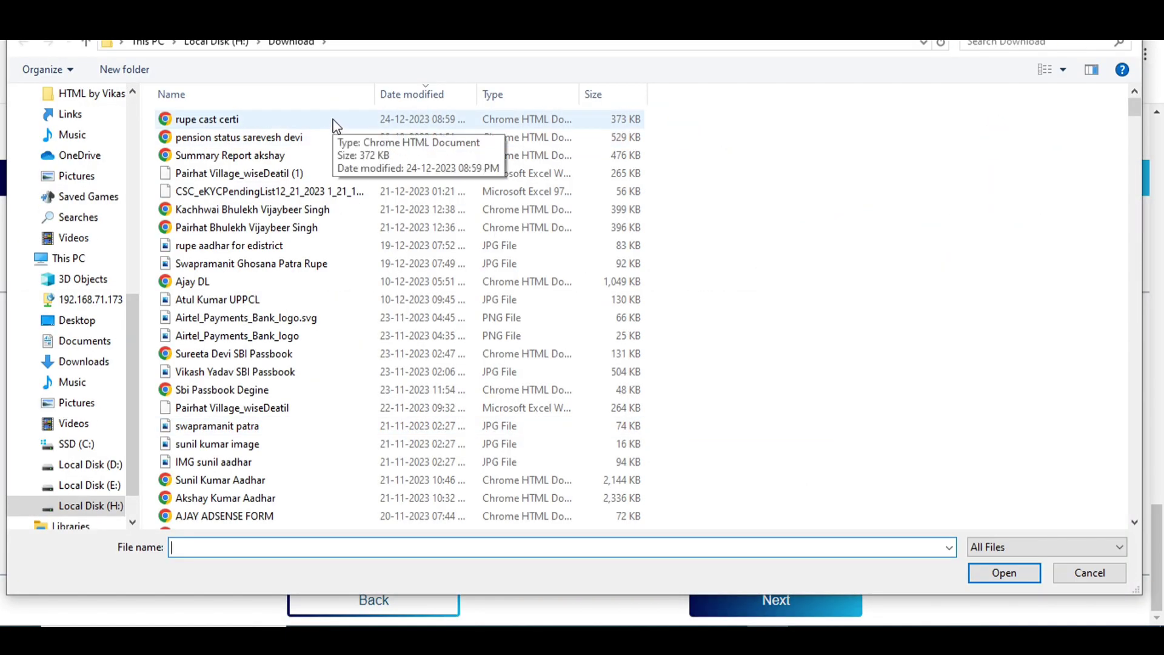
click(337, 126)
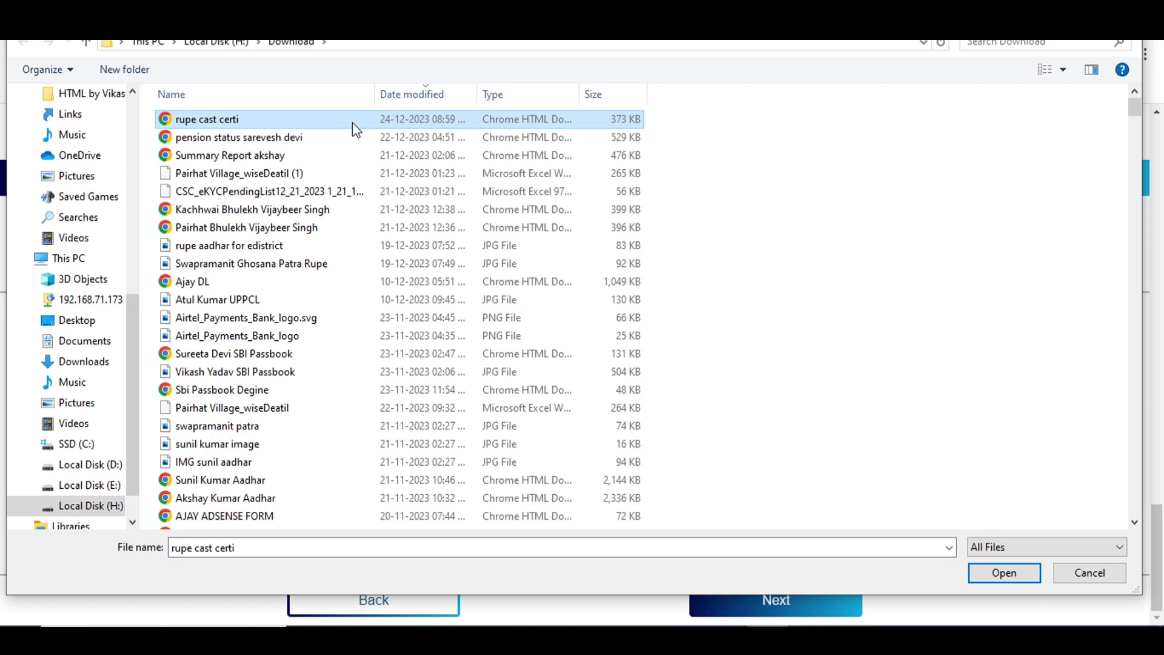
click(1002, 573)
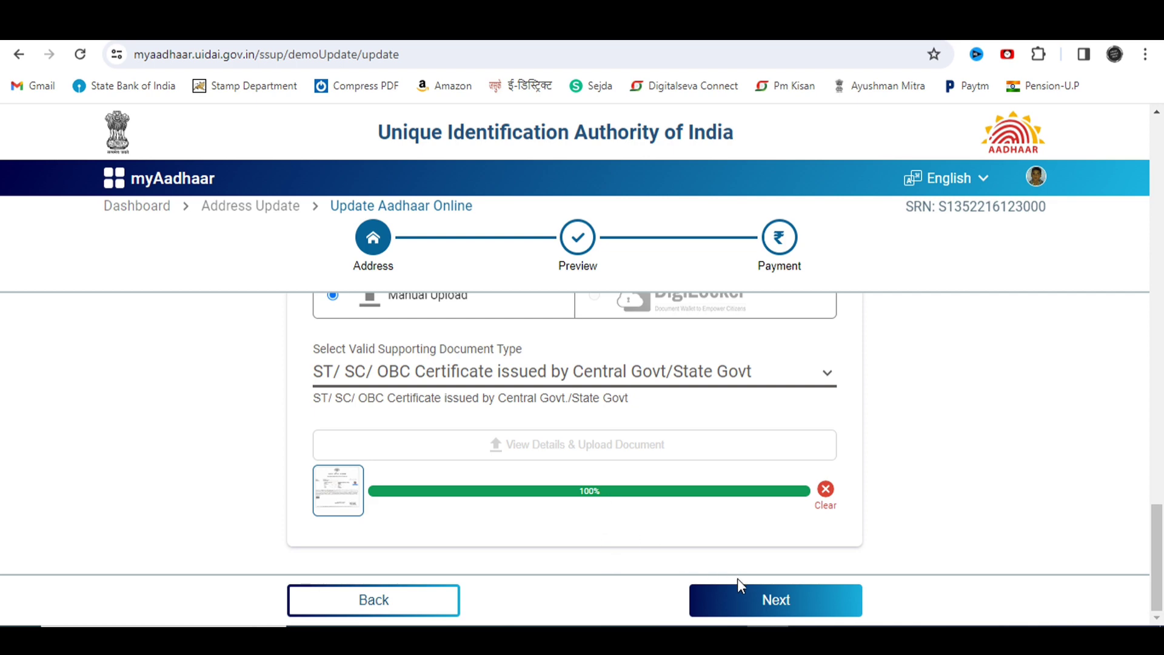
click(718, 607)
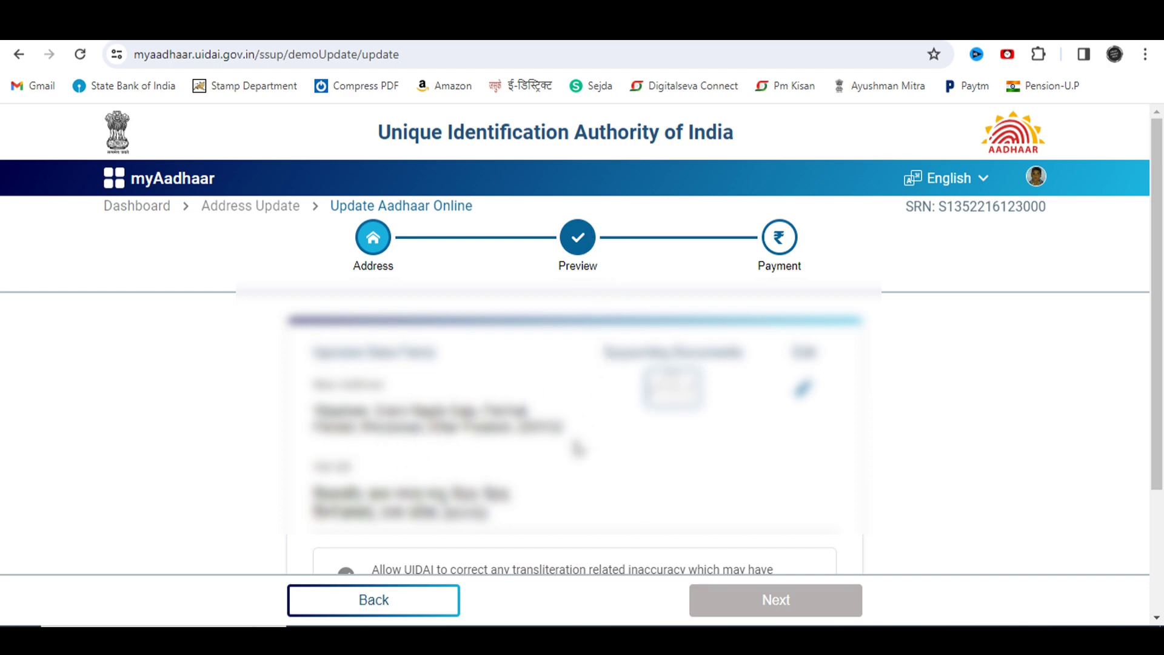
Step: Tick the transliteration-correction and true-information consents, then continue to Payment
scroll(582, 515, down, 3)
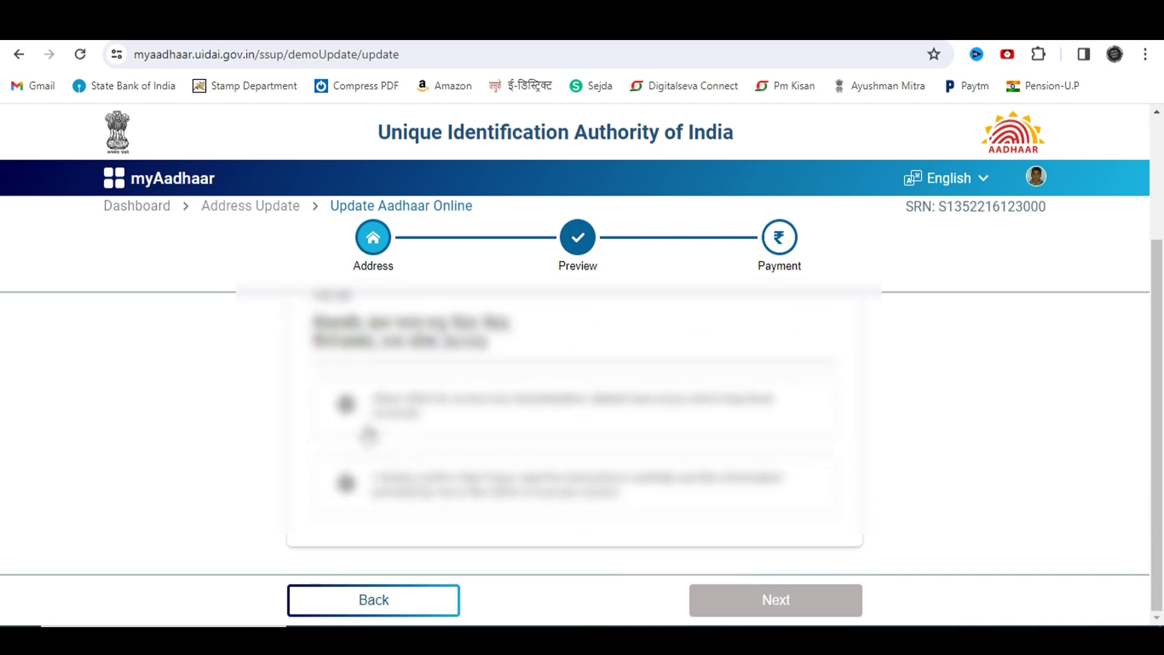
click(346, 404)
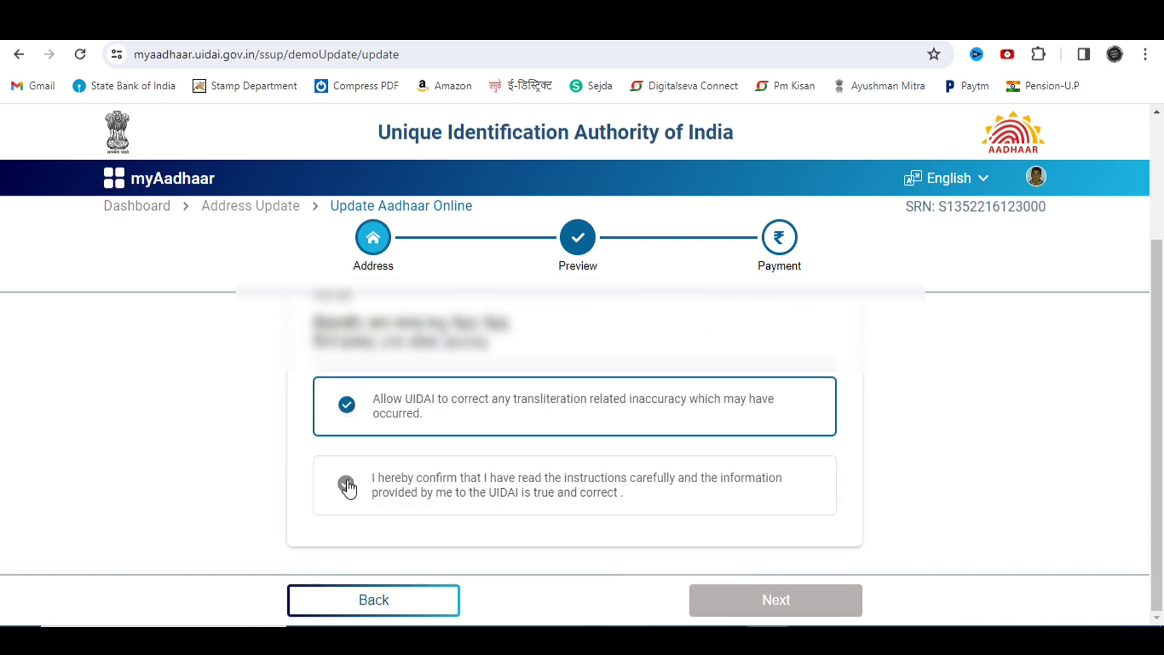
click(348, 485)
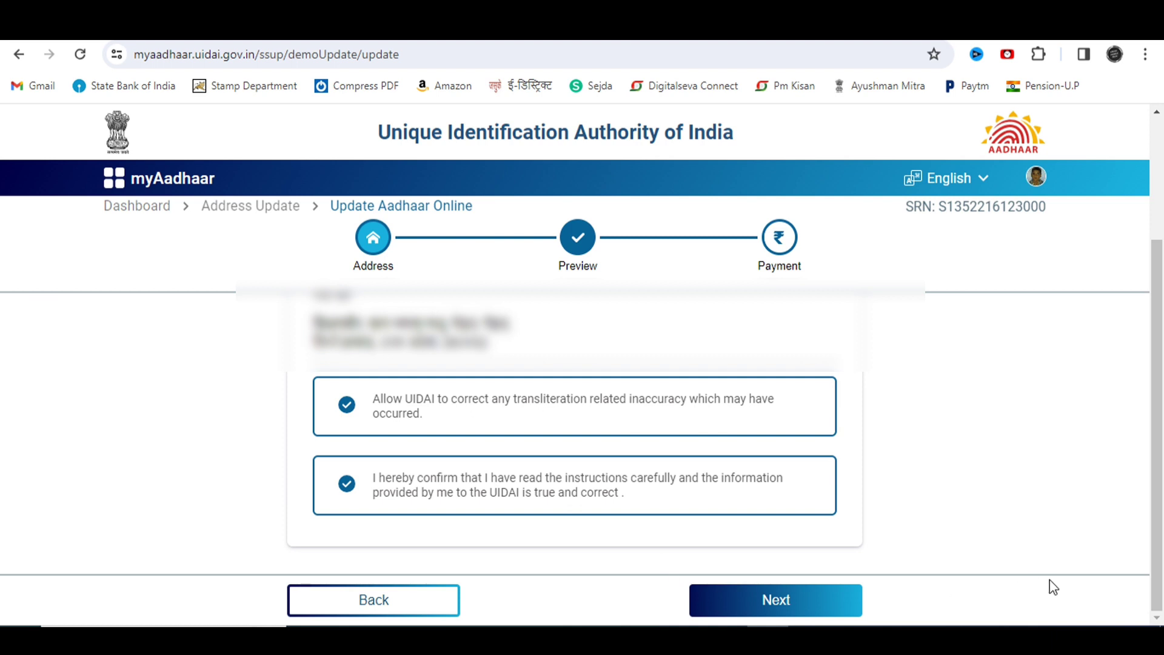
click(774, 603)
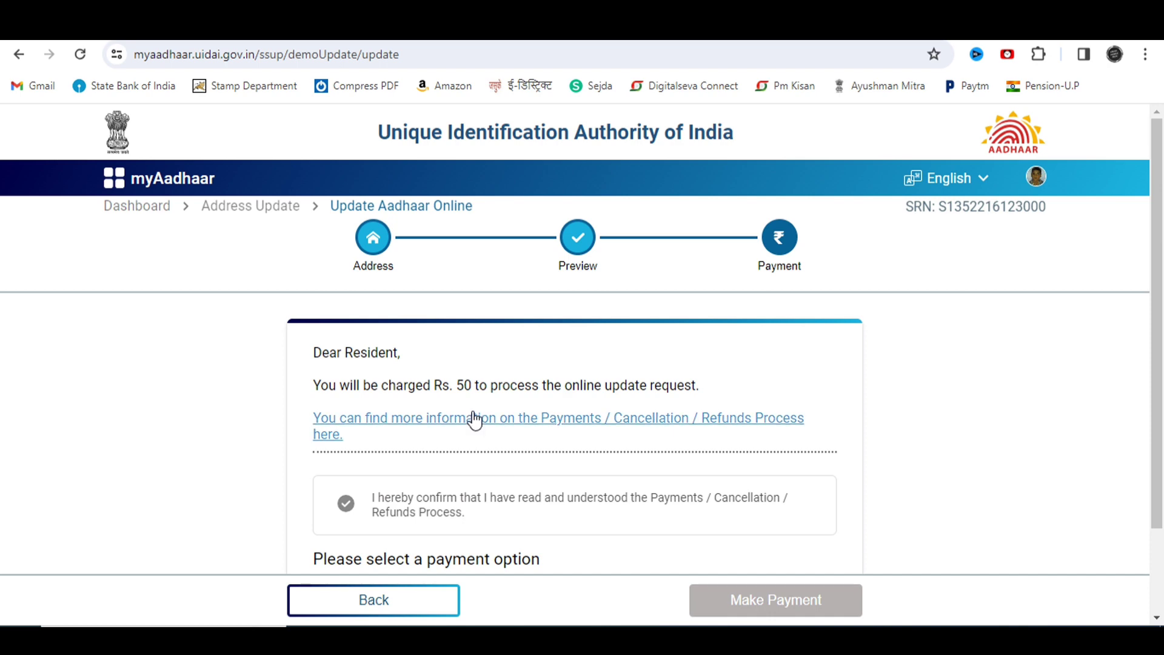
Step: Accept the payments and refunds policy, select Razorpay, and pay the ₹50 update fee
scroll(475, 419, down, 2)
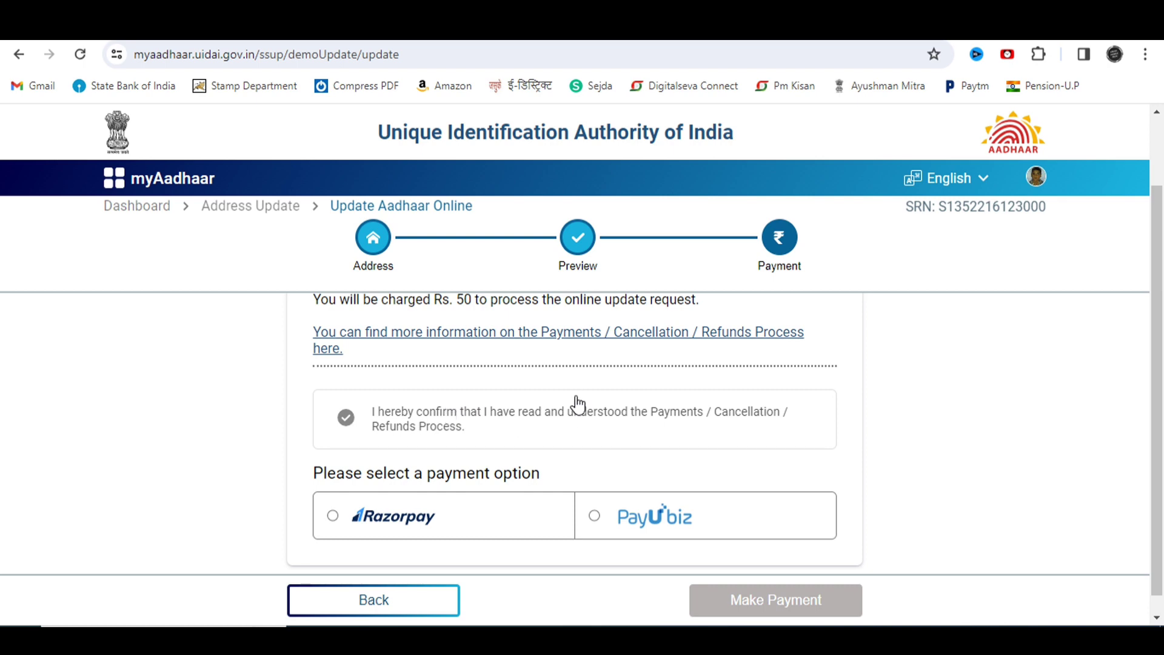
scroll(558, 407, up, 1)
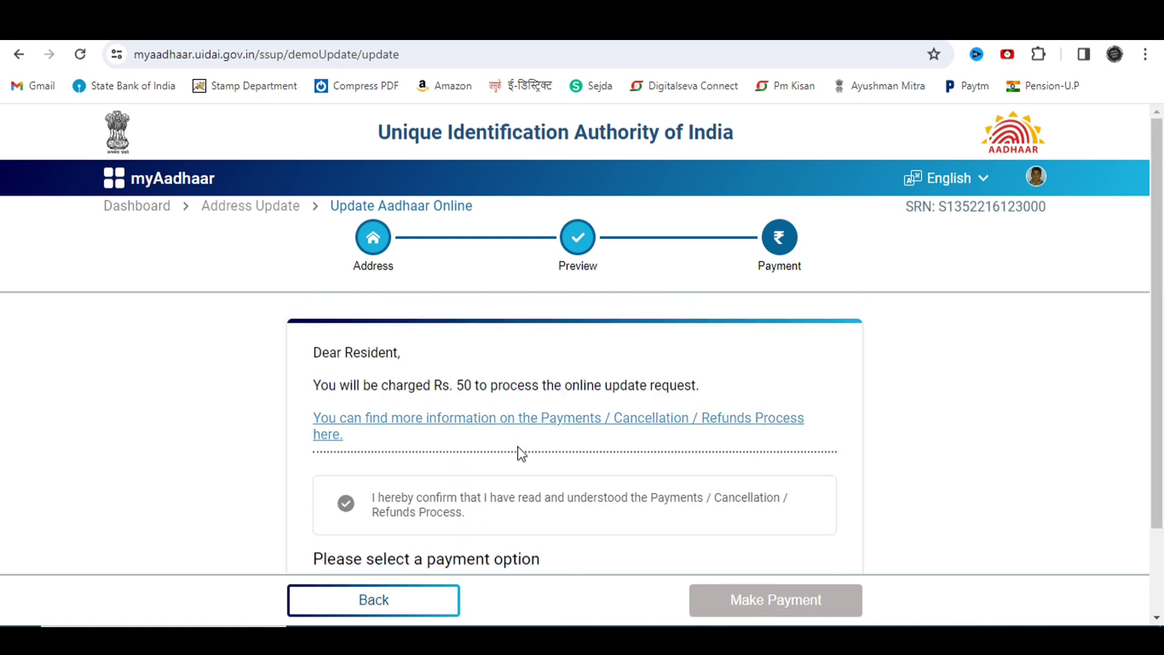
scroll(485, 487, down, 1)
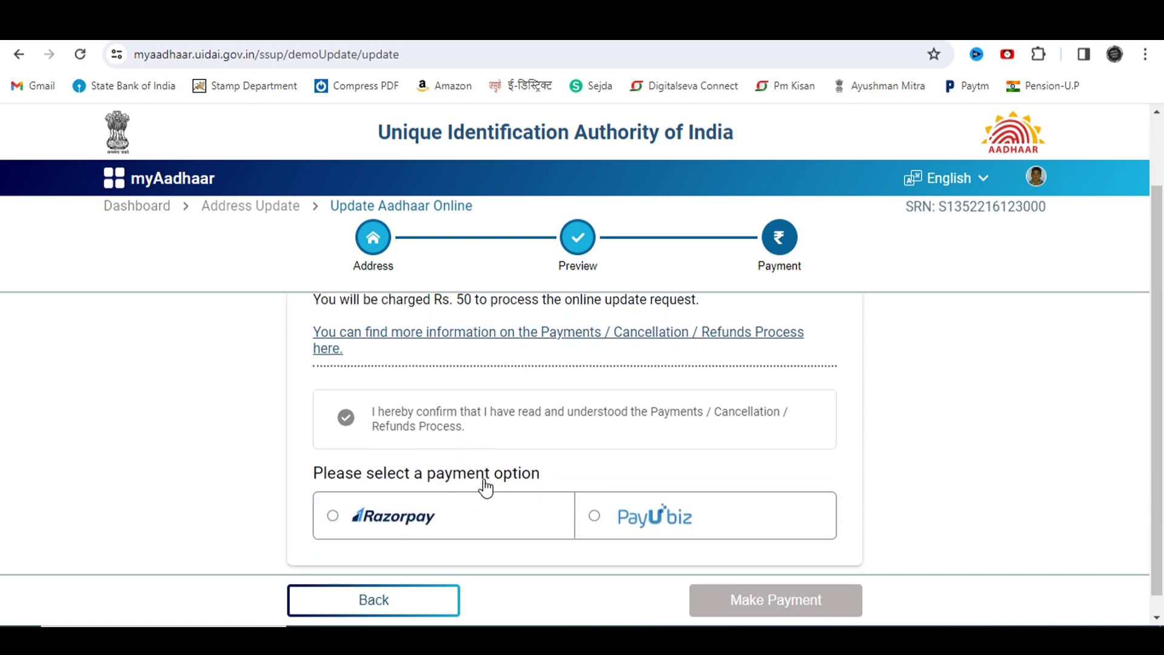
click(348, 427)
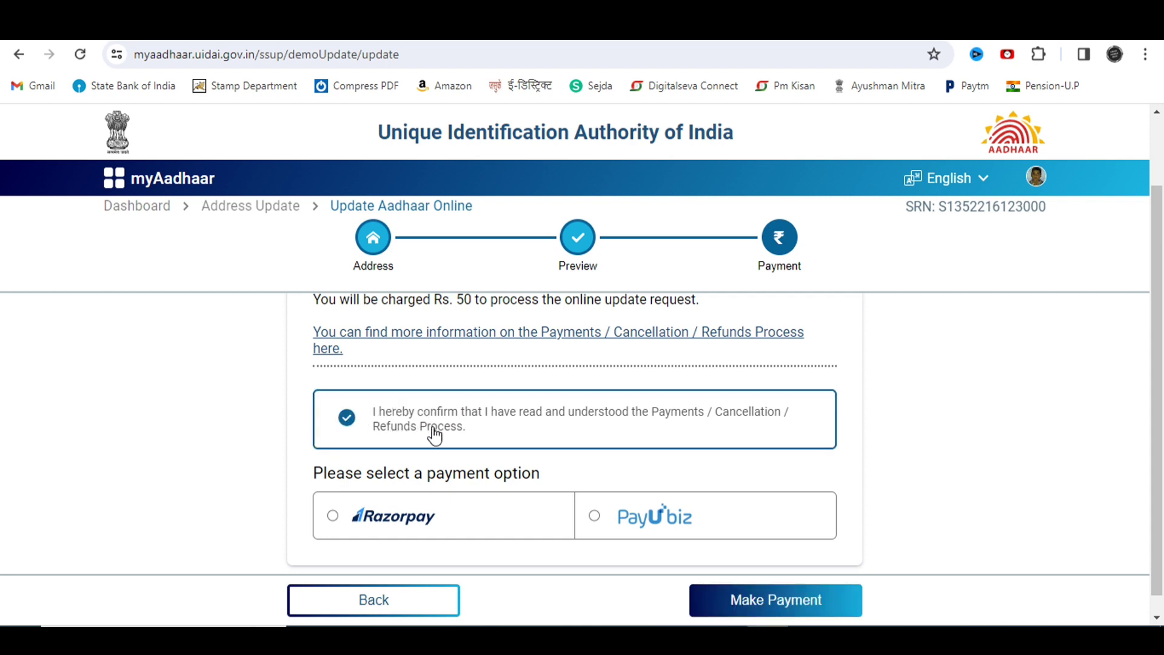
scroll(443, 439, down, 1)
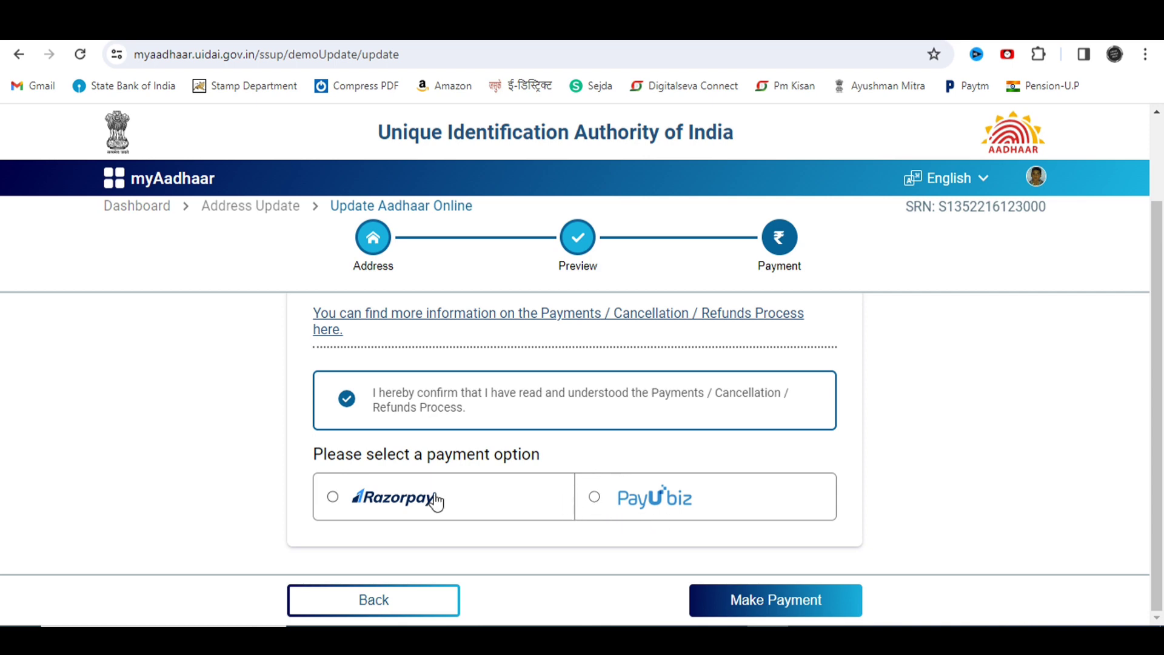
click(332, 497)
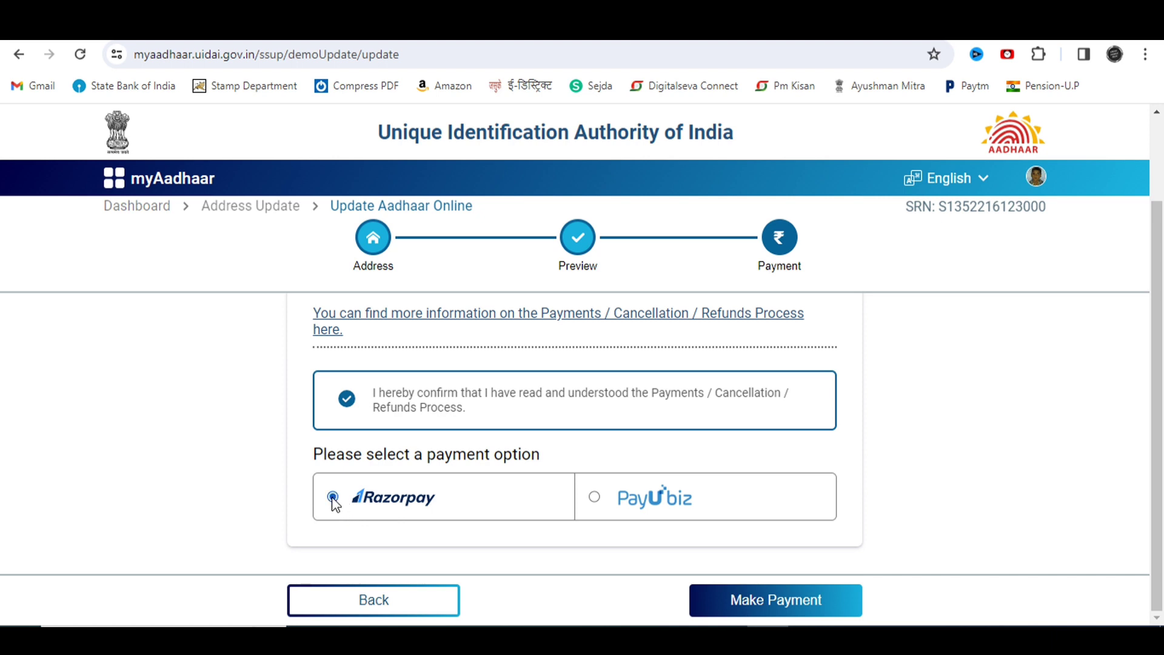
click(761, 605)
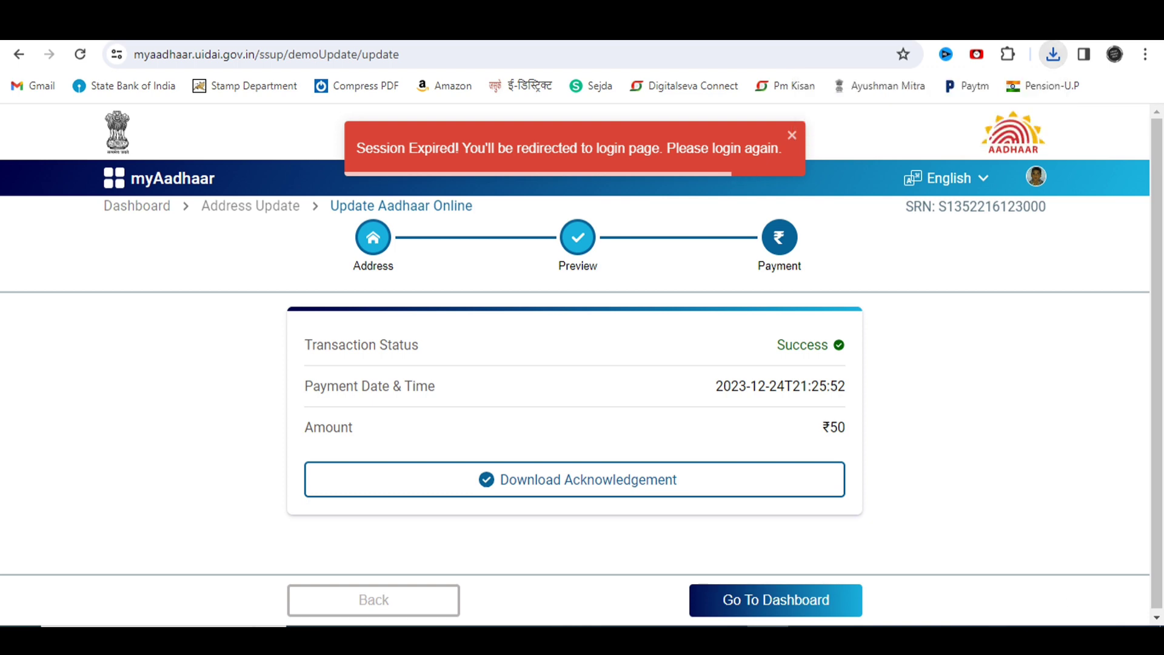
Step: Return to the myAadhaar dashboard and check the Requests table for the address update at Verification Stage
click(771, 606)
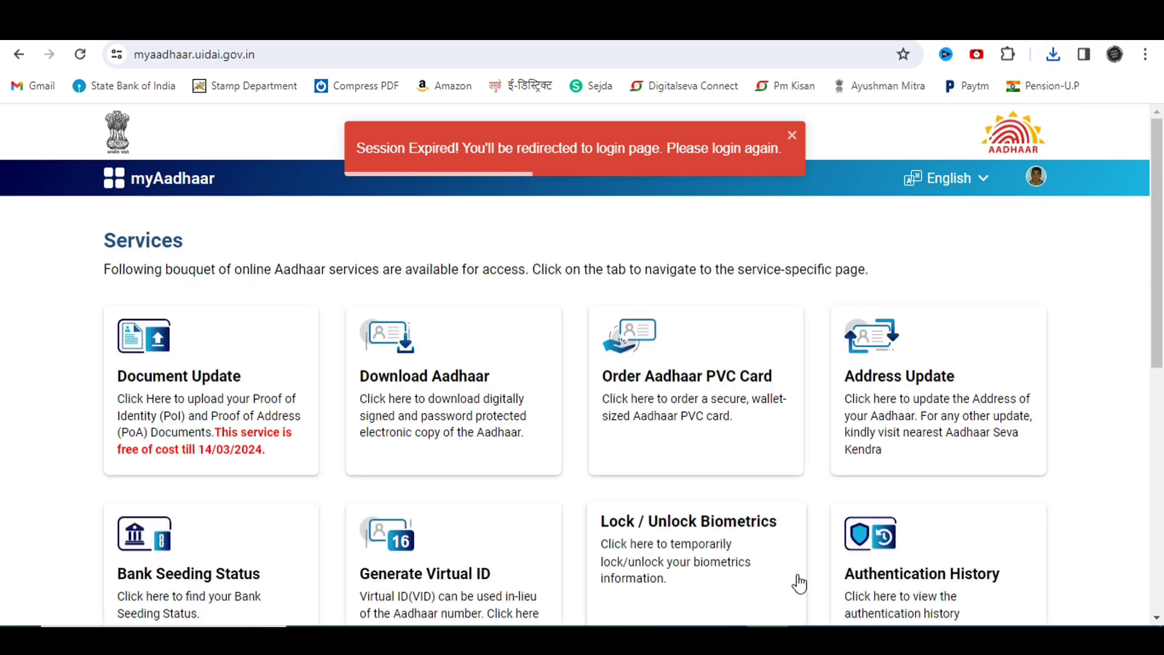
scroll(771, 420, down, 9)
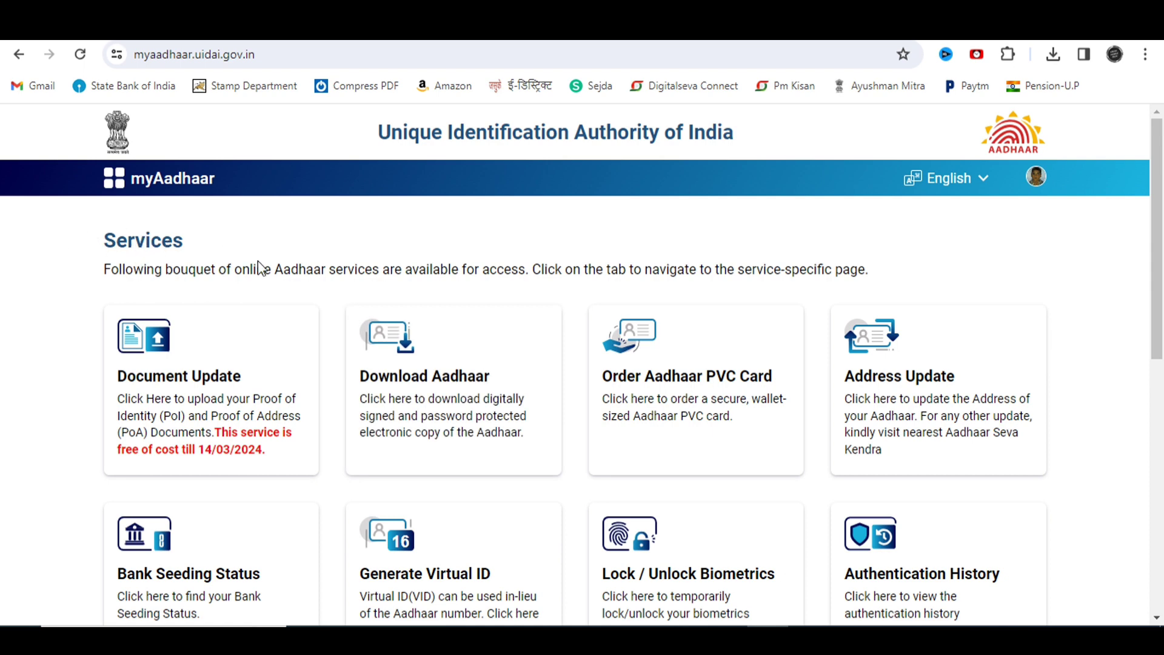
scroll(322, 351, down, 9)
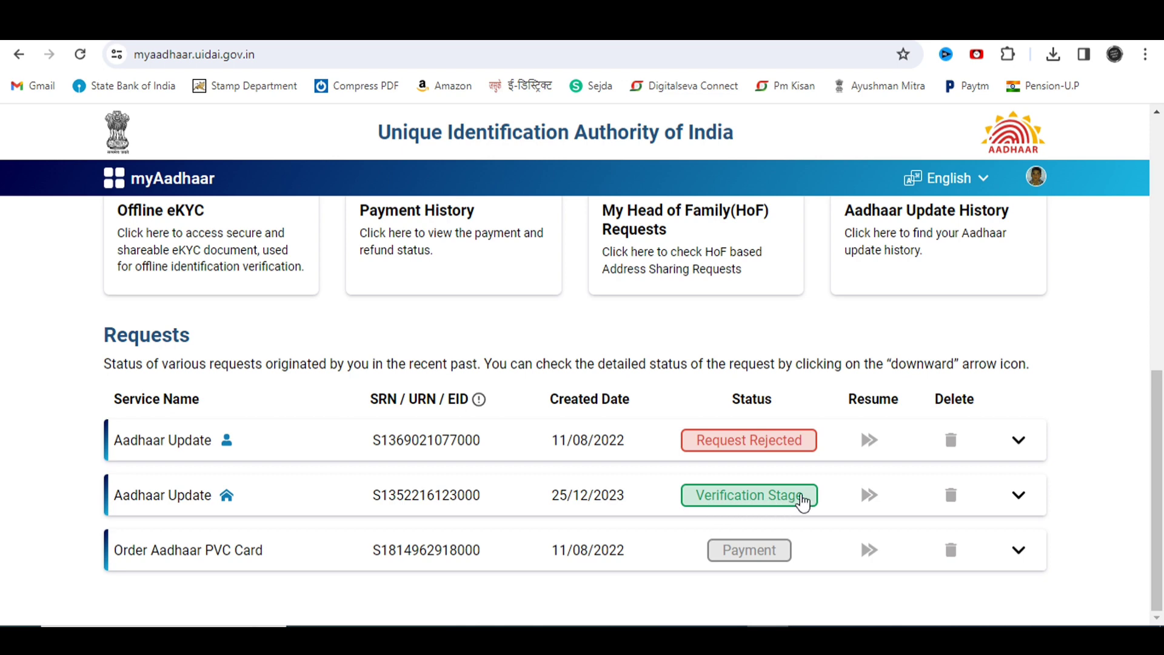
click(1000, 499)
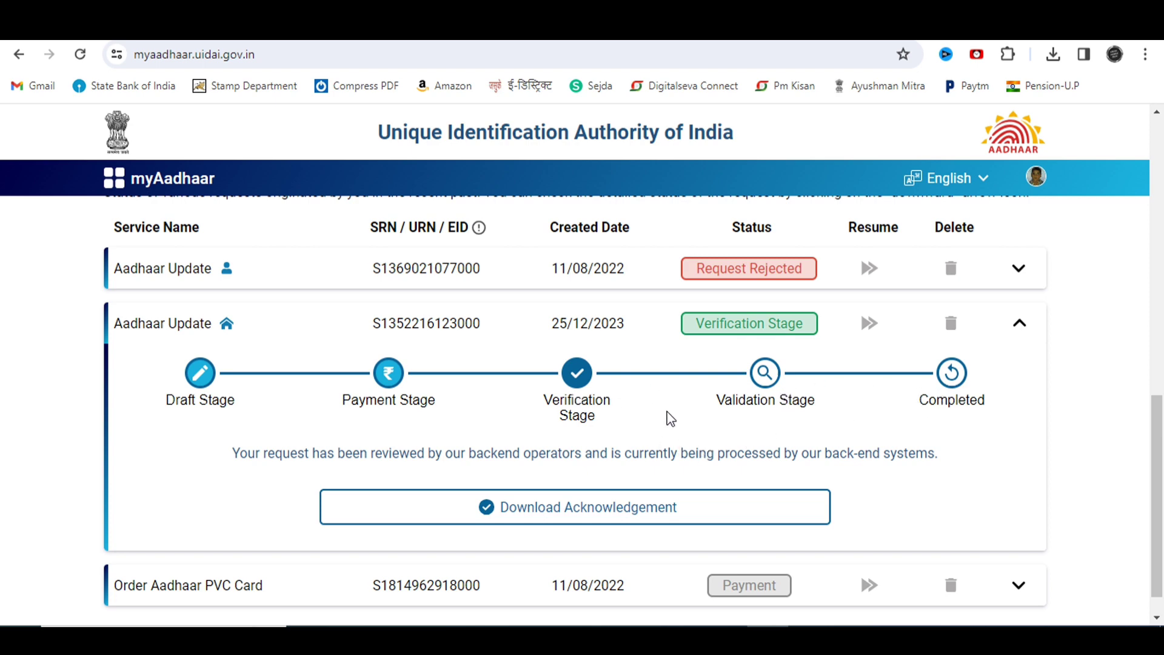
scroll(665, 416, up, 1)
click(1019, 356)
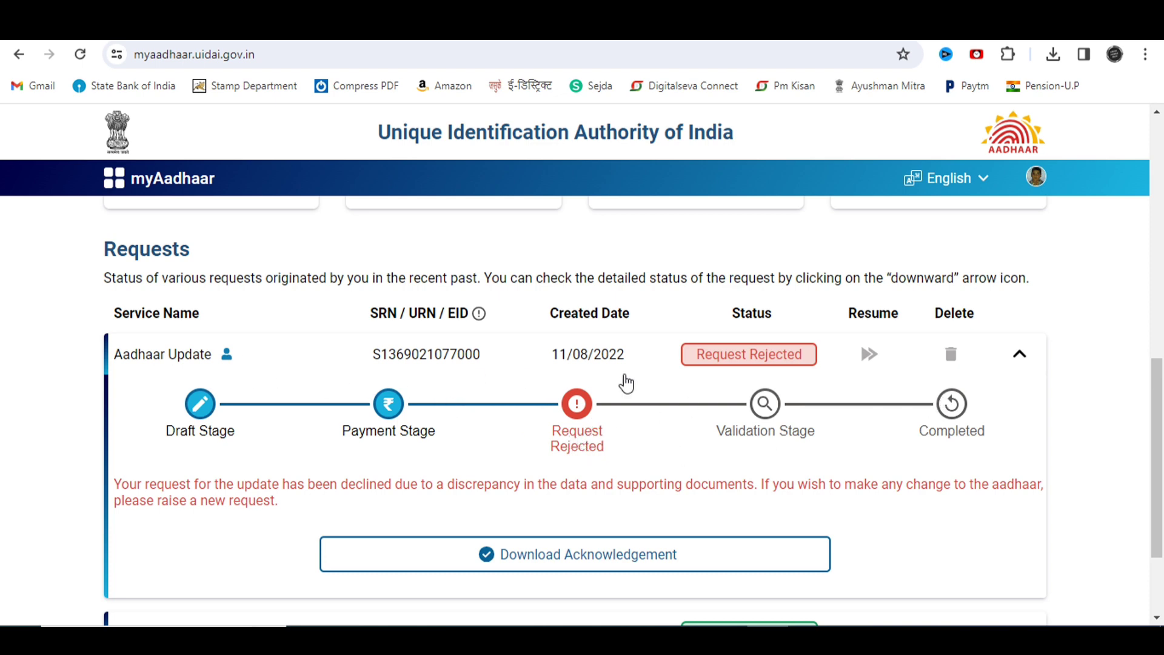
click(1018, 358)
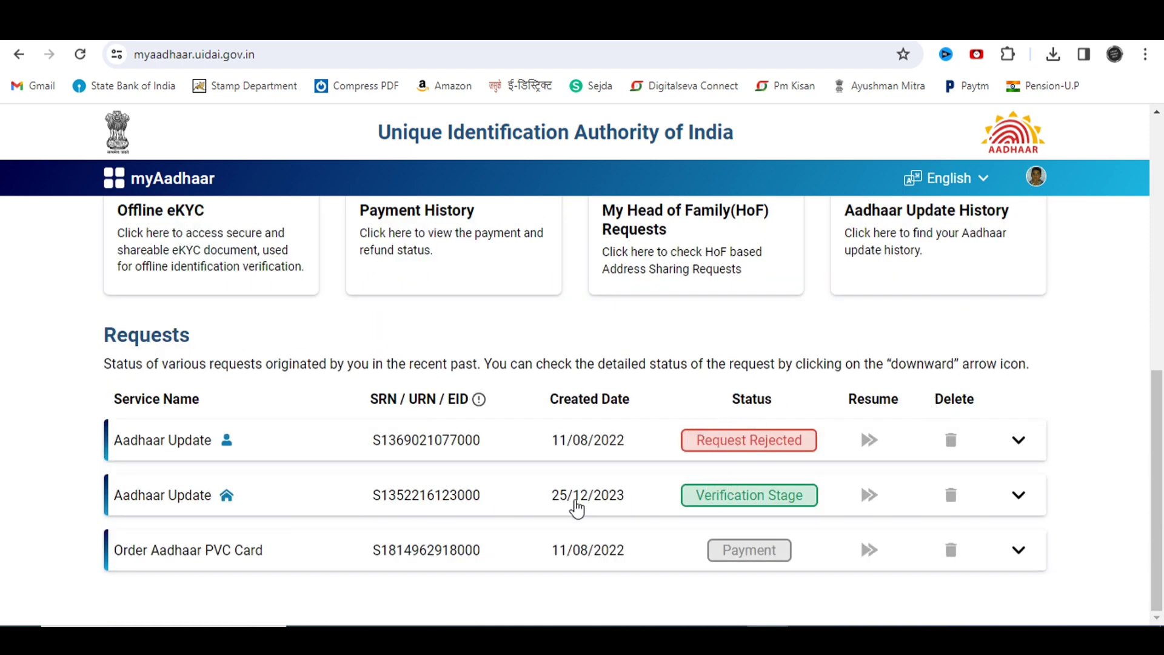
click(1017, 497)
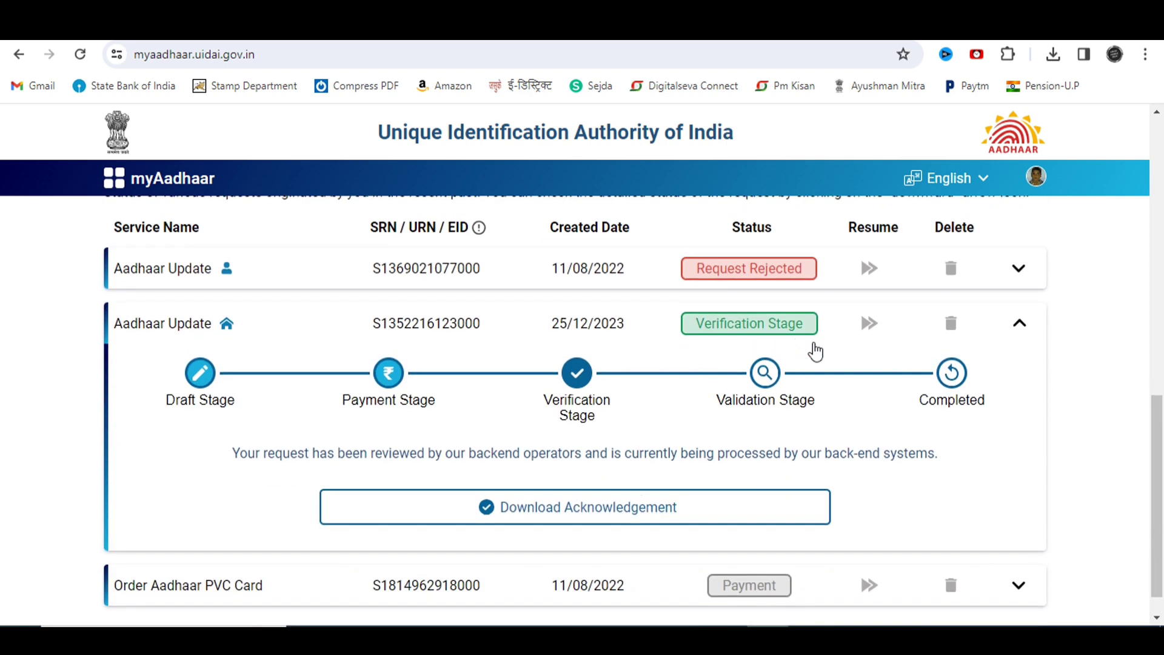
click(1021, 328)
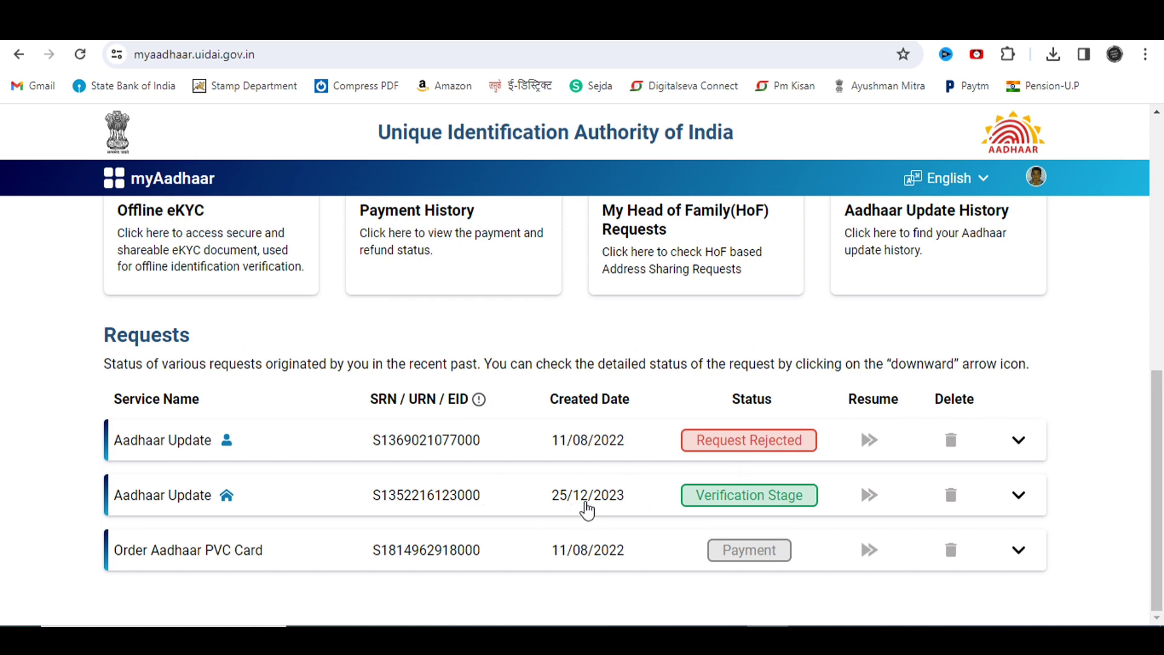
scroll(610, 564, up, 9)
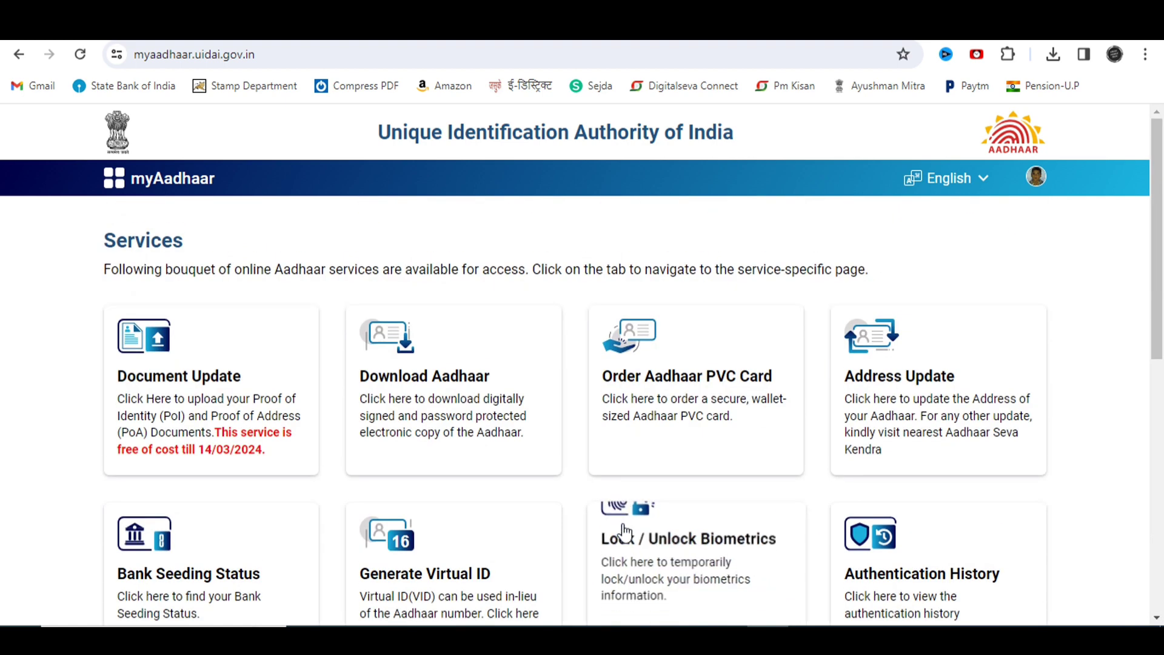